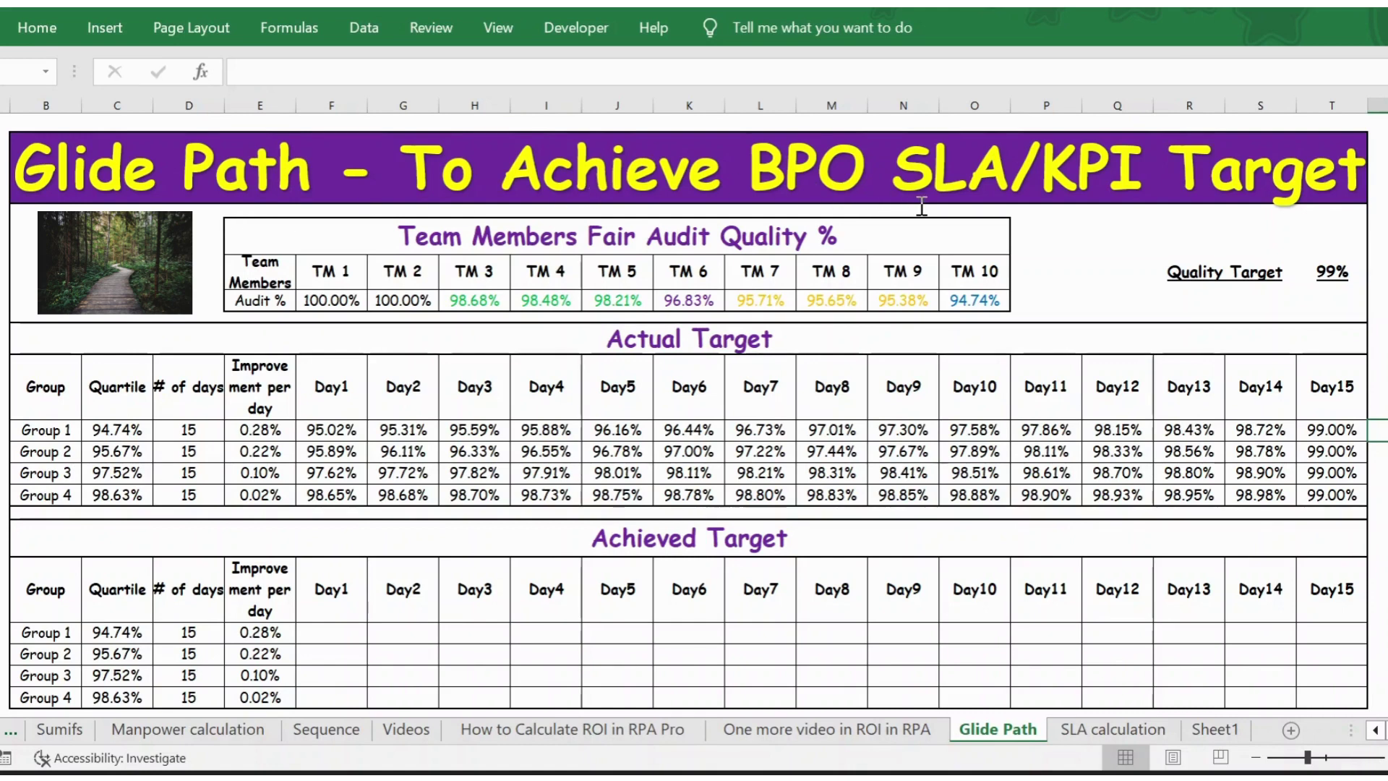
Step: Review the ten team members' audit scores in F9:O9, including TM 3's 98.68%
left_click(1200, 299)
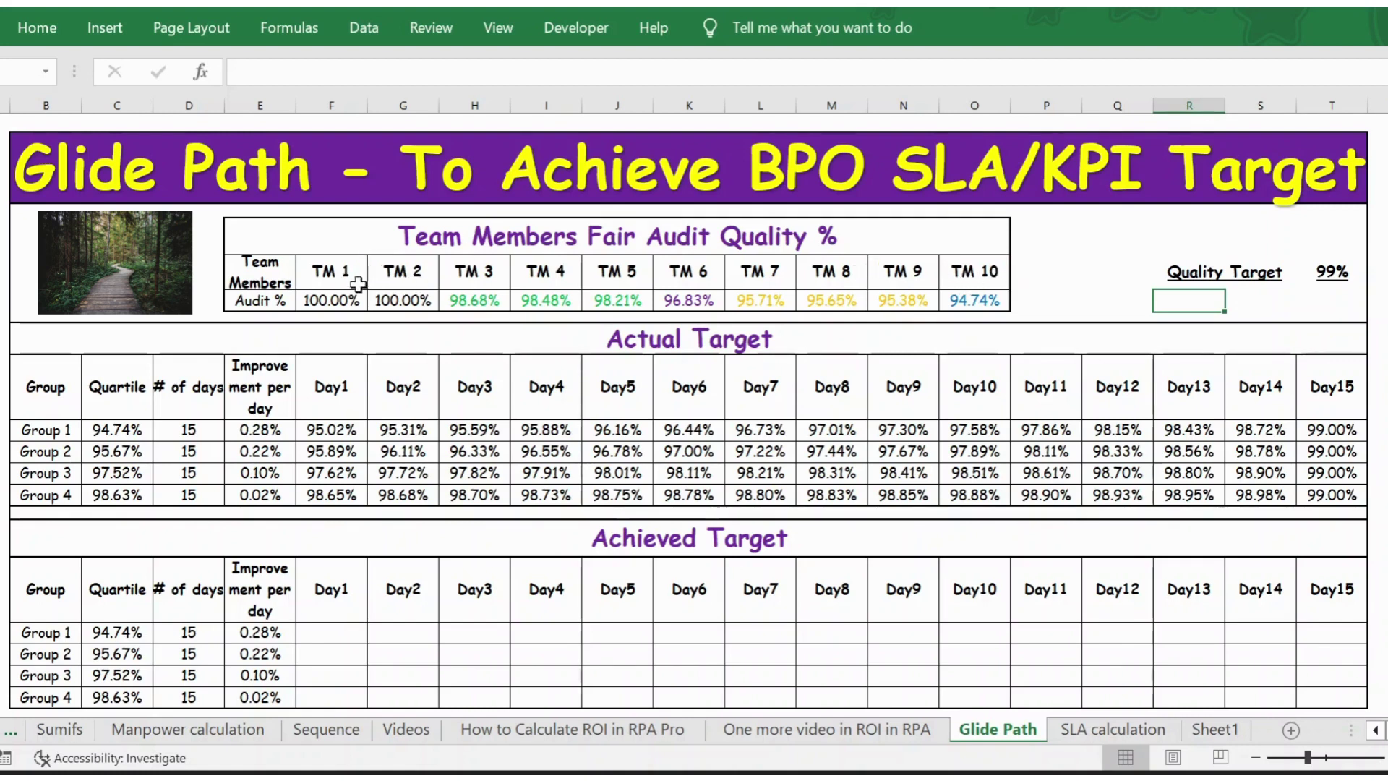
left_click(342, 302)
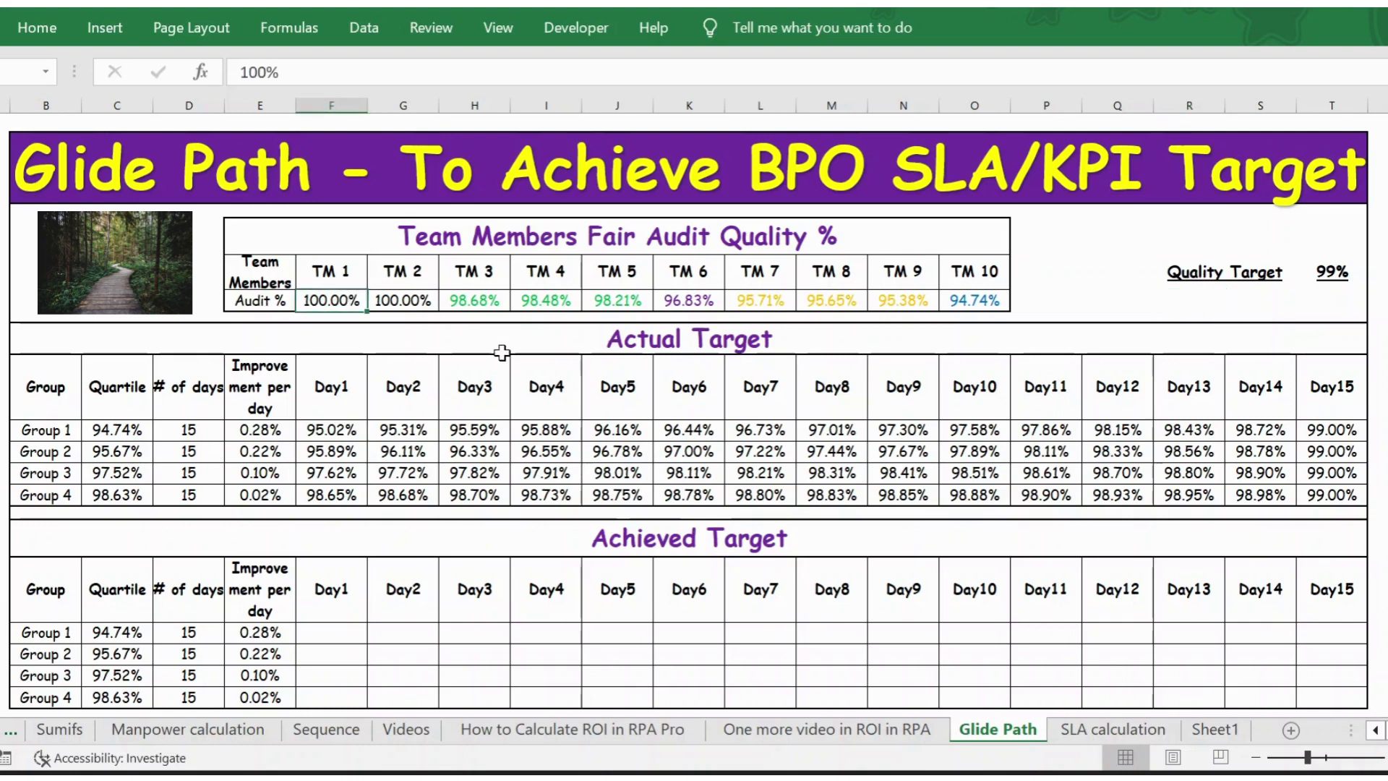
key("Up")
key("Down")
key("Right")
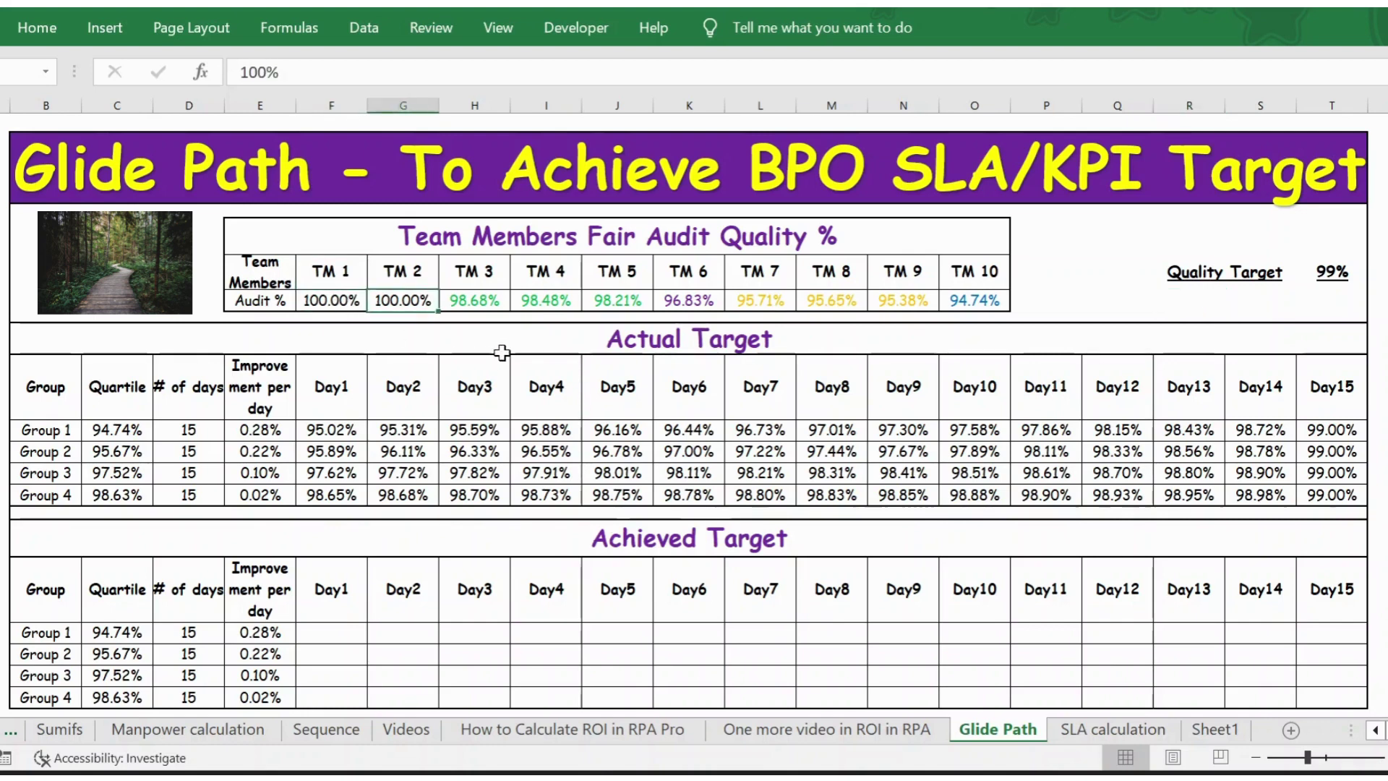
key("Right")
key("Up")
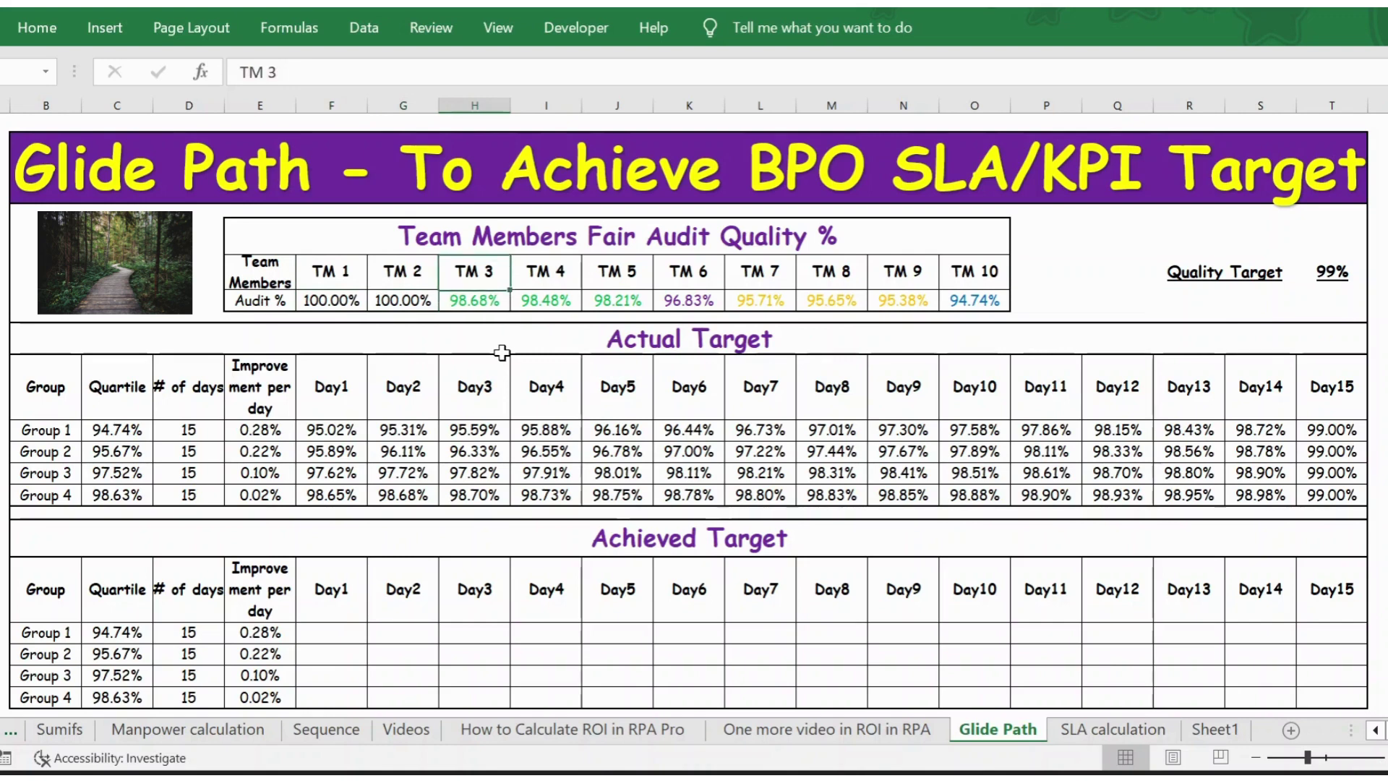
key("Down")
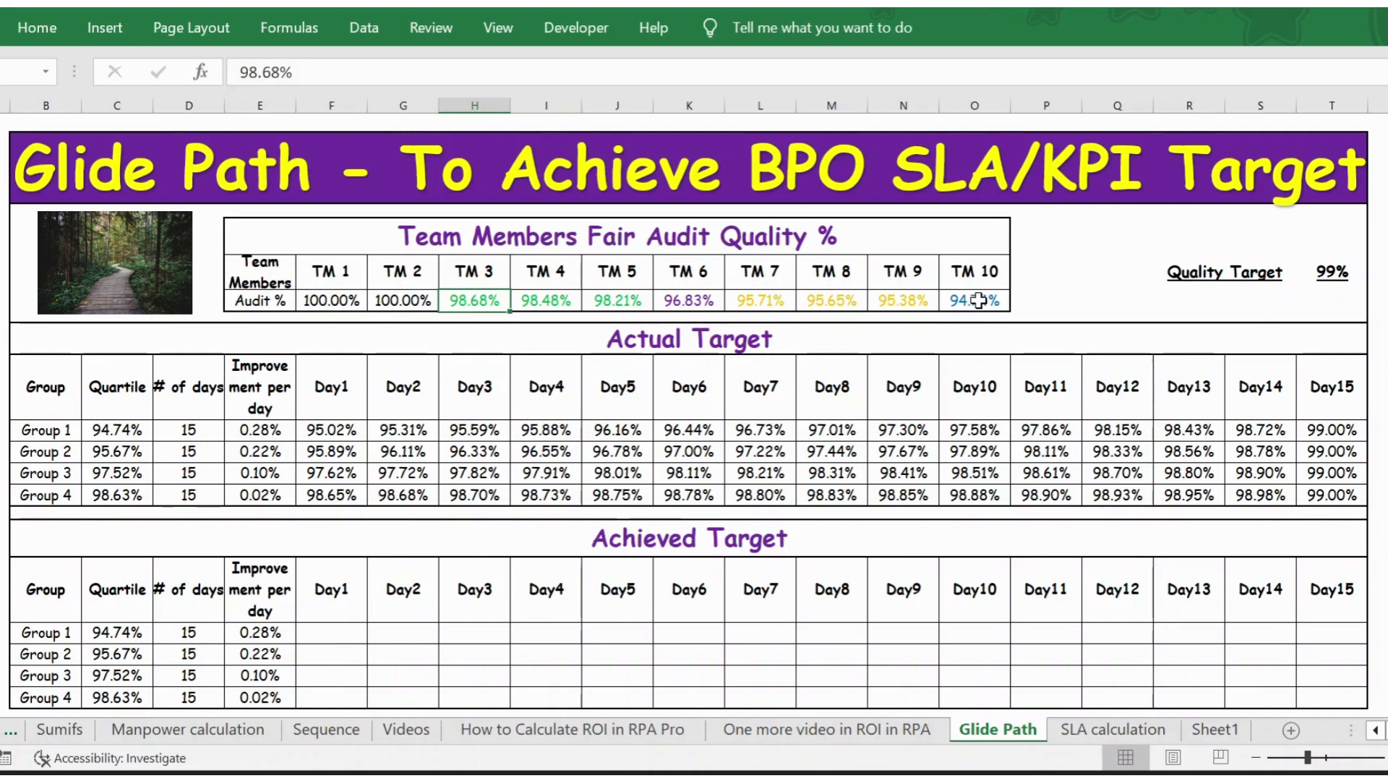
left_click_drag(977, 300, 330, 300)
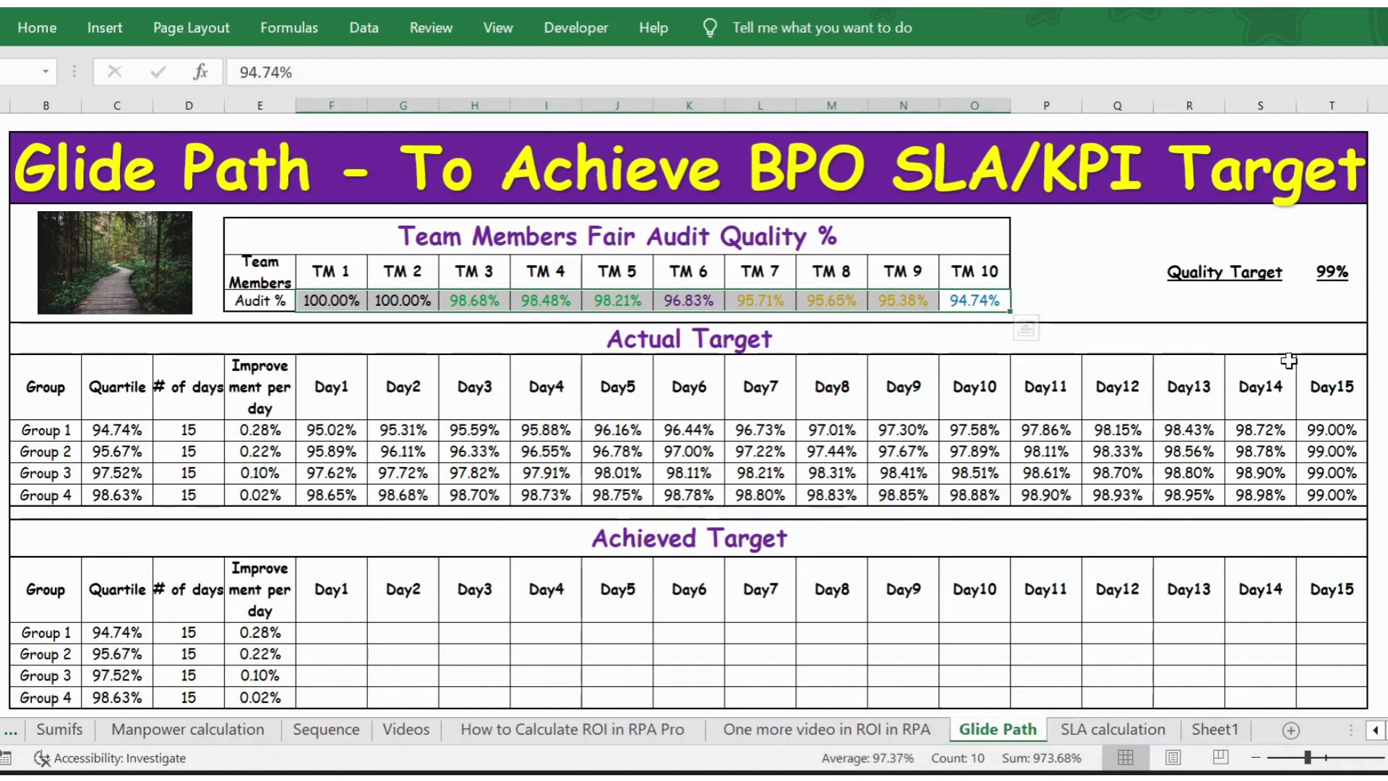
left_click(1342, 294)
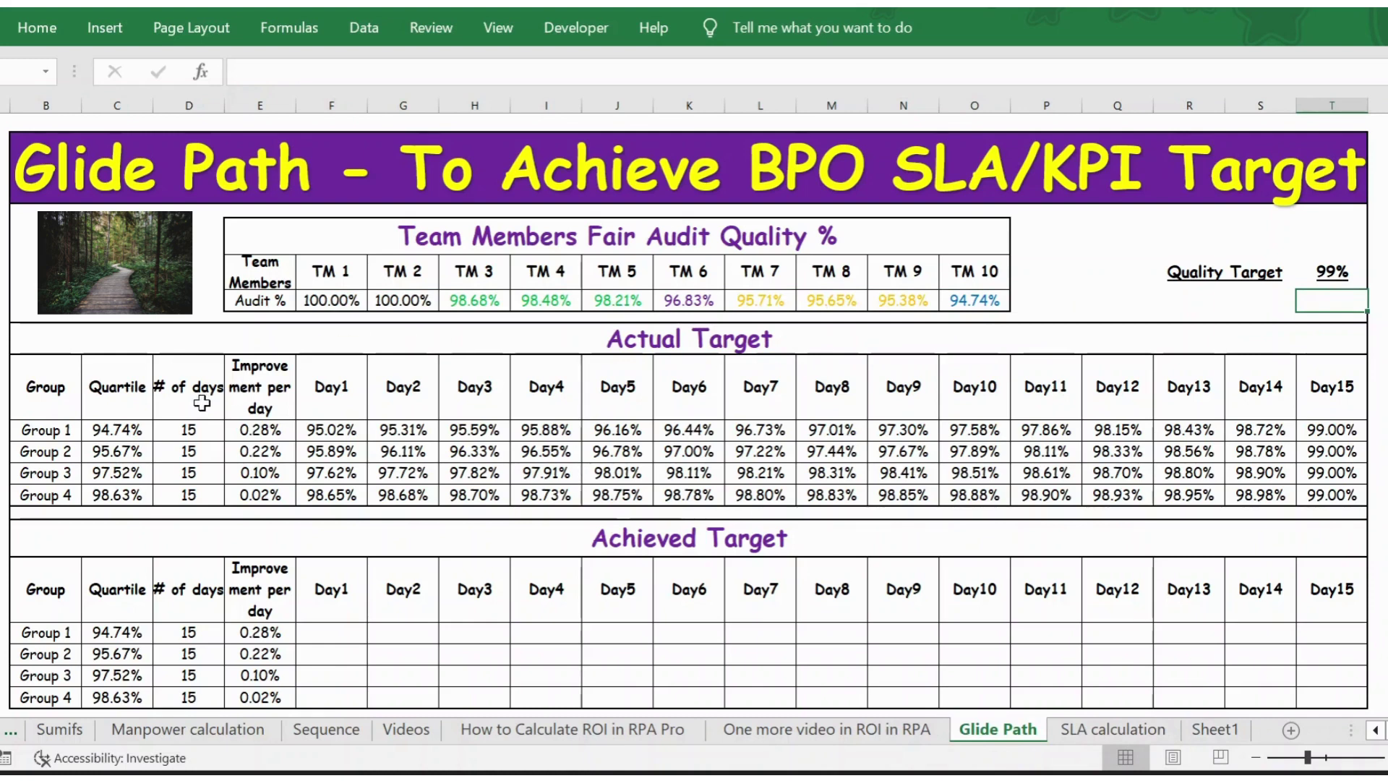
Step: Inspect the Group and Quartile columns and Group 1's quartile formula in C9
left_click(145, 318)
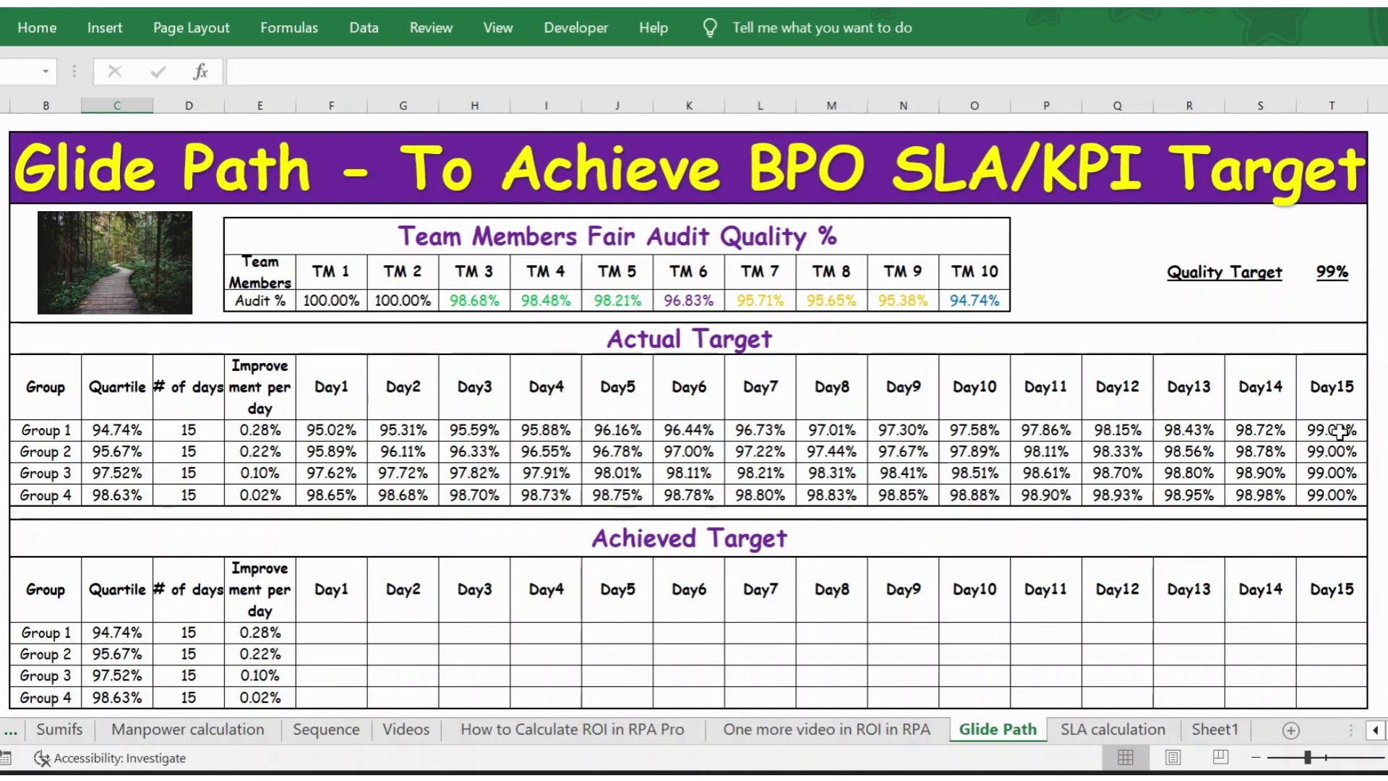
left_click(44, 409)
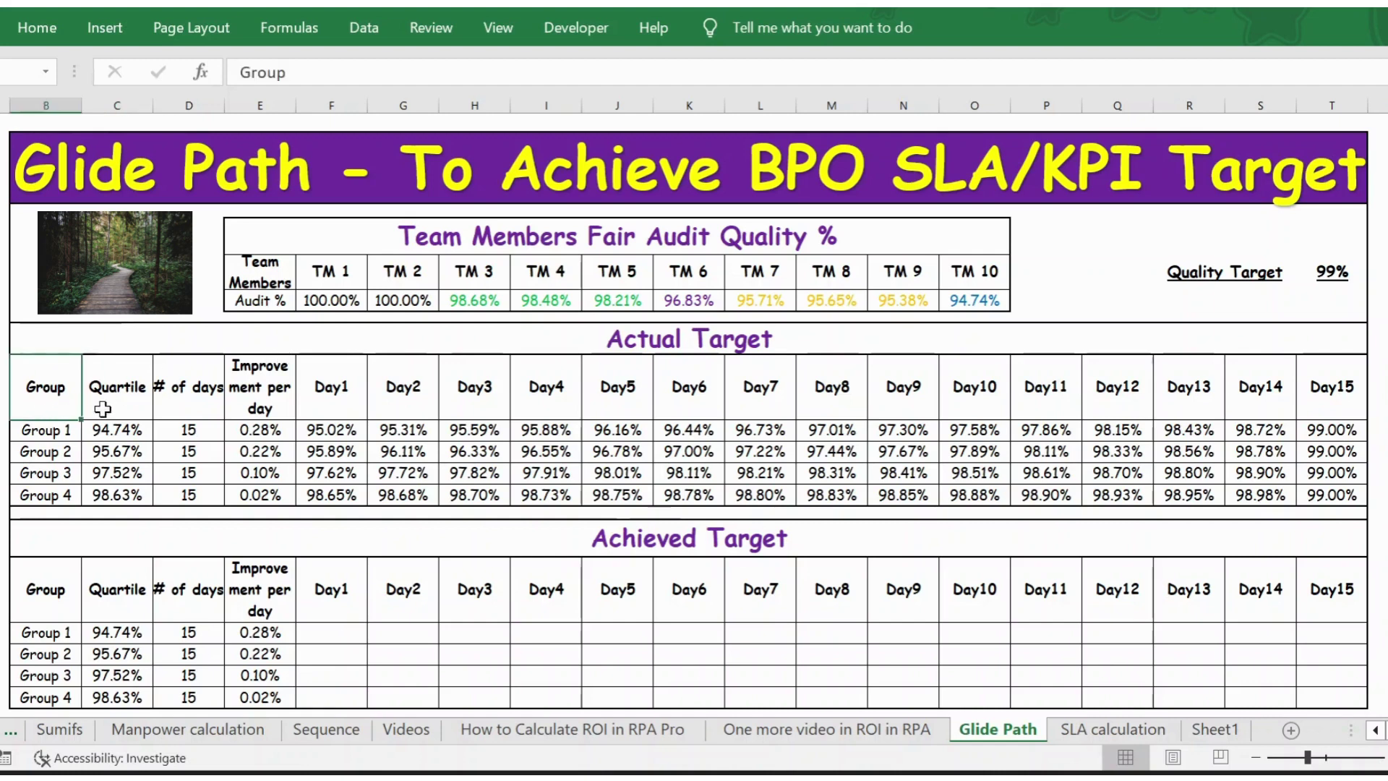
left_click(127, 407)
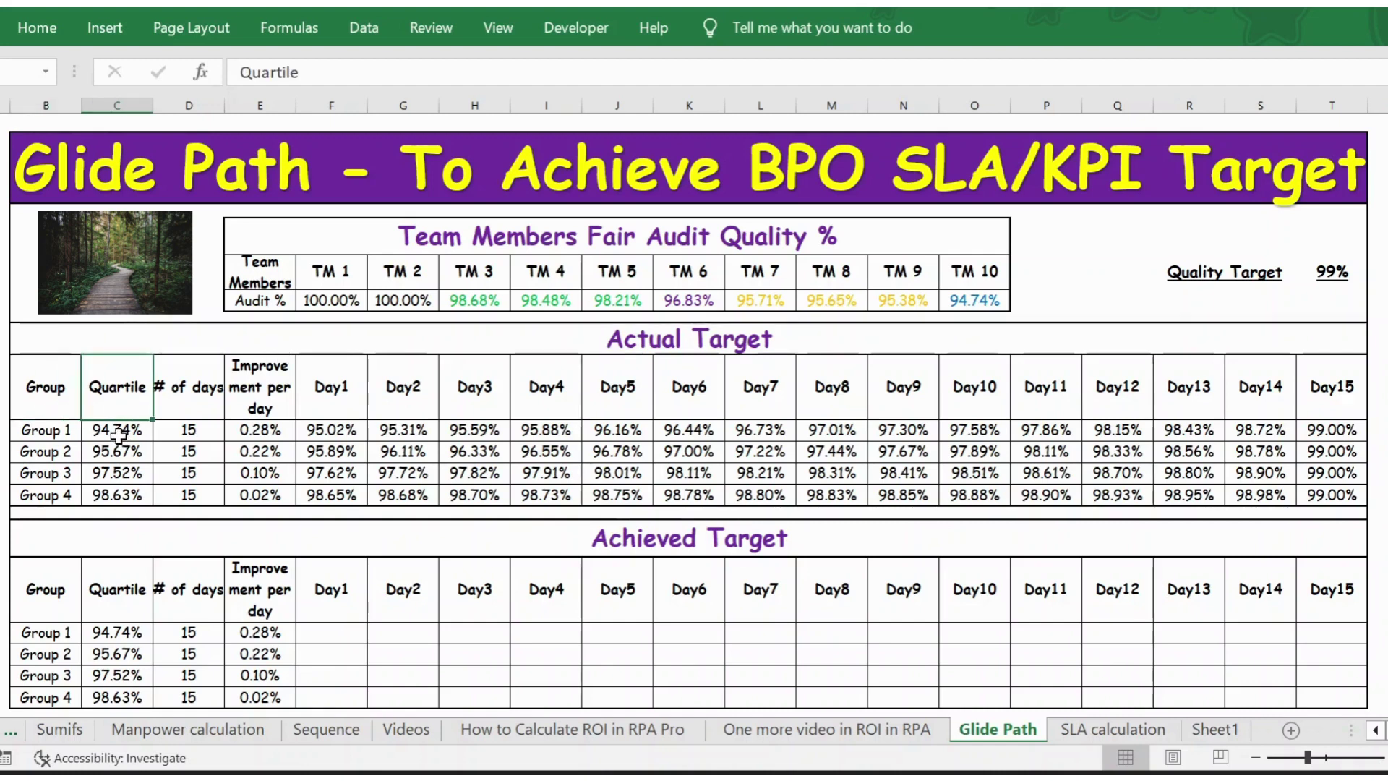
left_click(120, 434)
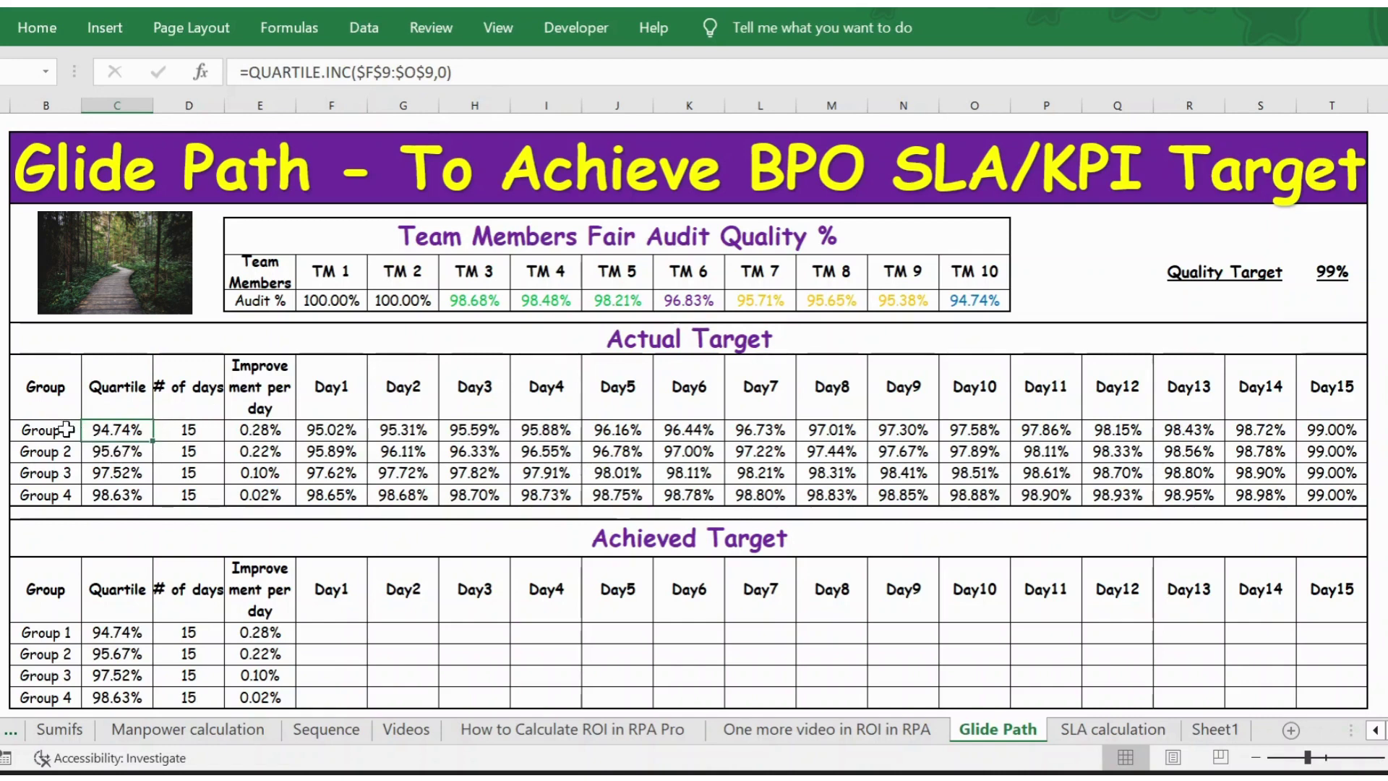
Step: Change C9 to =QUARTILE.INC($F$9:$O$9,0), giving the minimum score of 94.74%
left_click(485, 75)
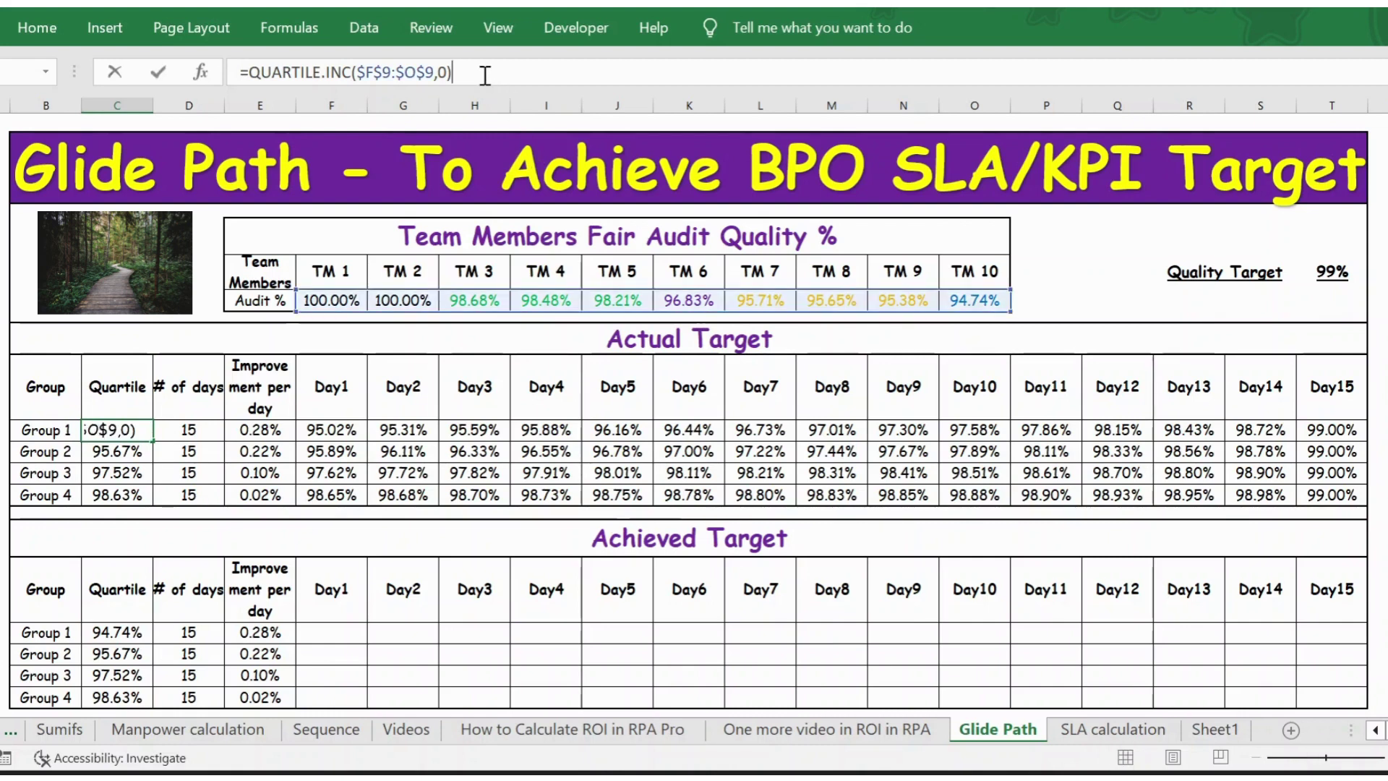
key("BackSpace")
key("BackSpace")
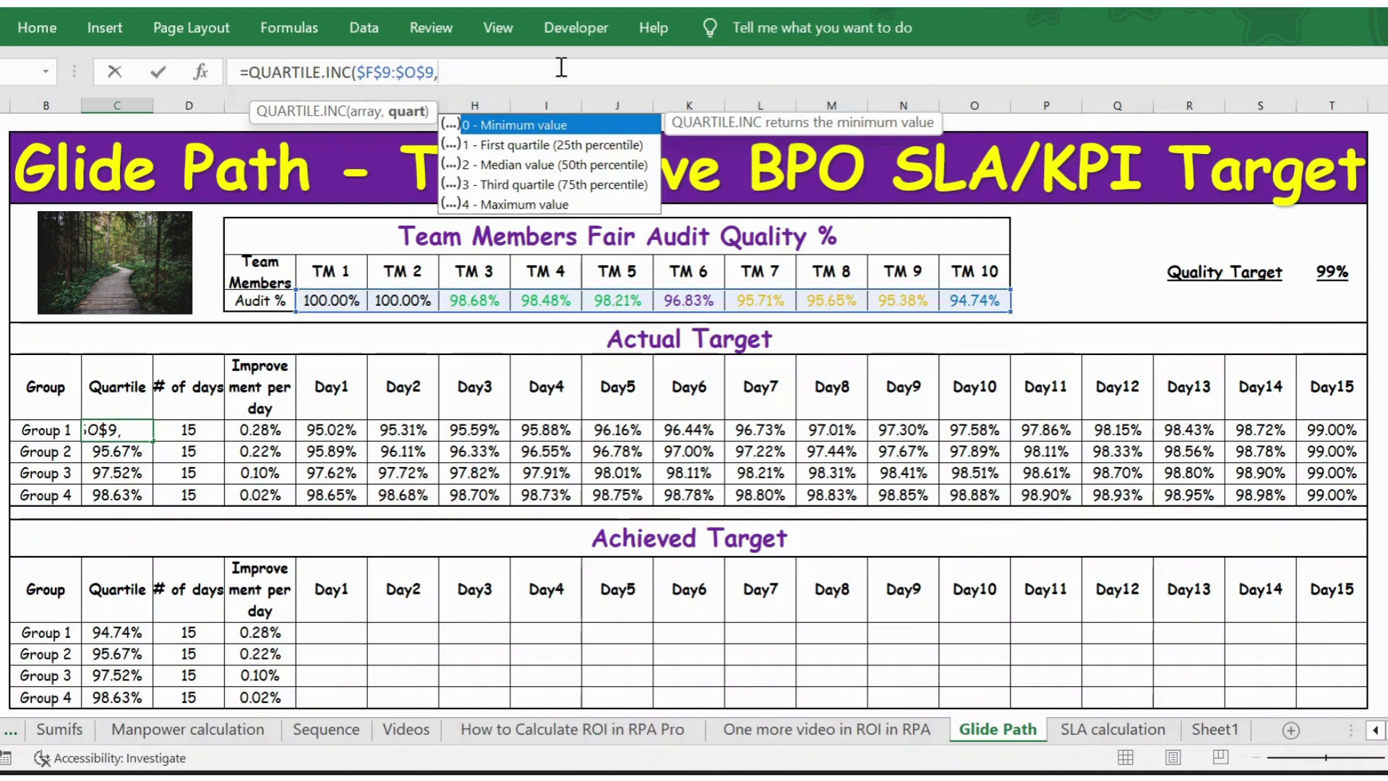
type("0)")
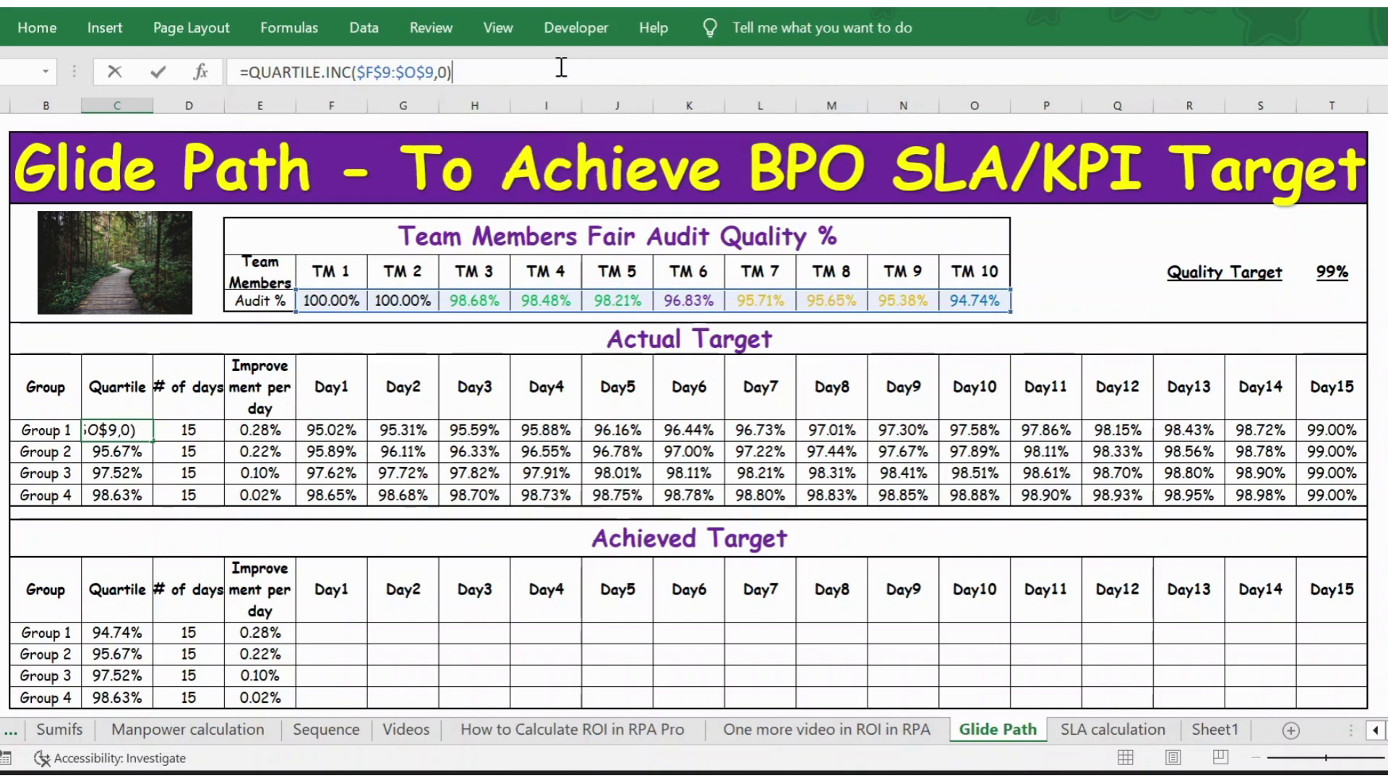
key("Return")
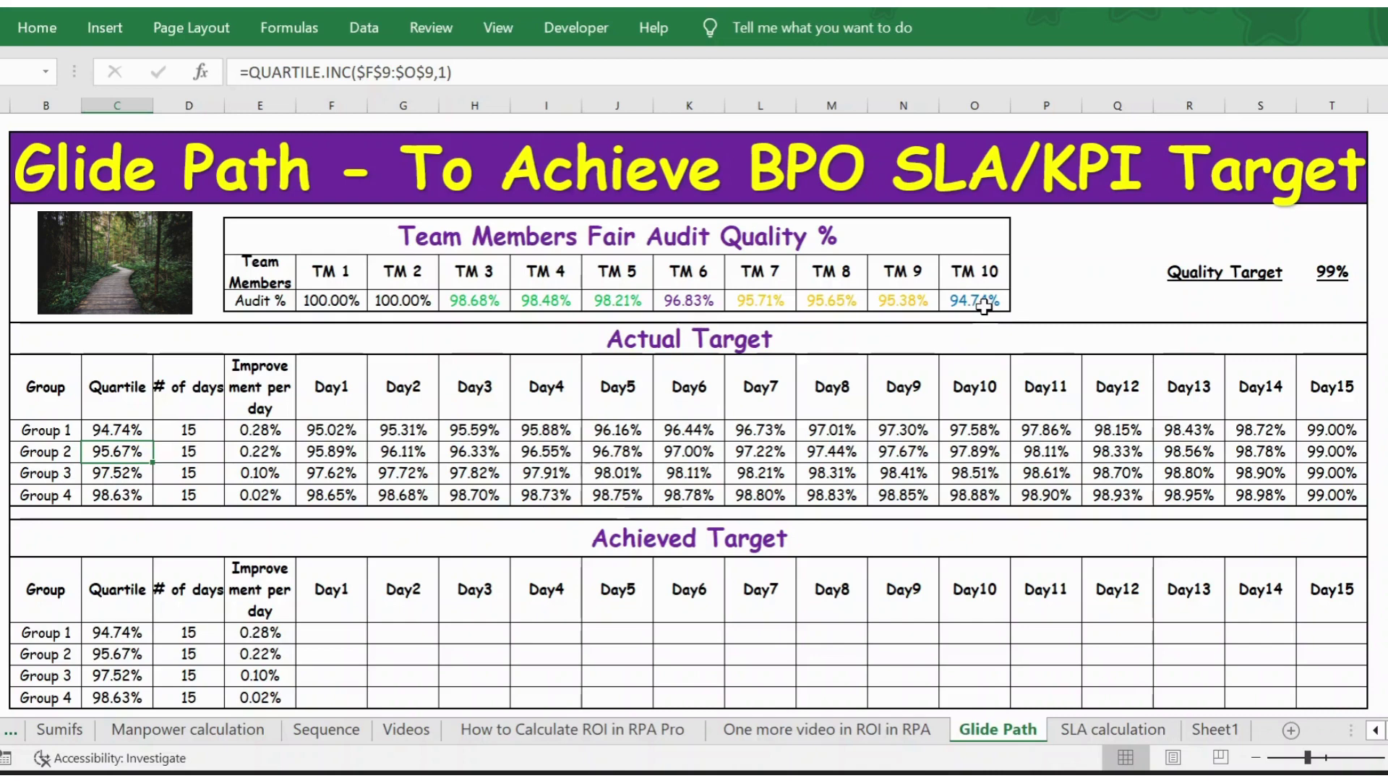
Step: Confirm C10:C12 as QUARTILE.INC with quart 1, 2, 3: 95.67%, 97.52%, 98.63%
double_click(114, 454)
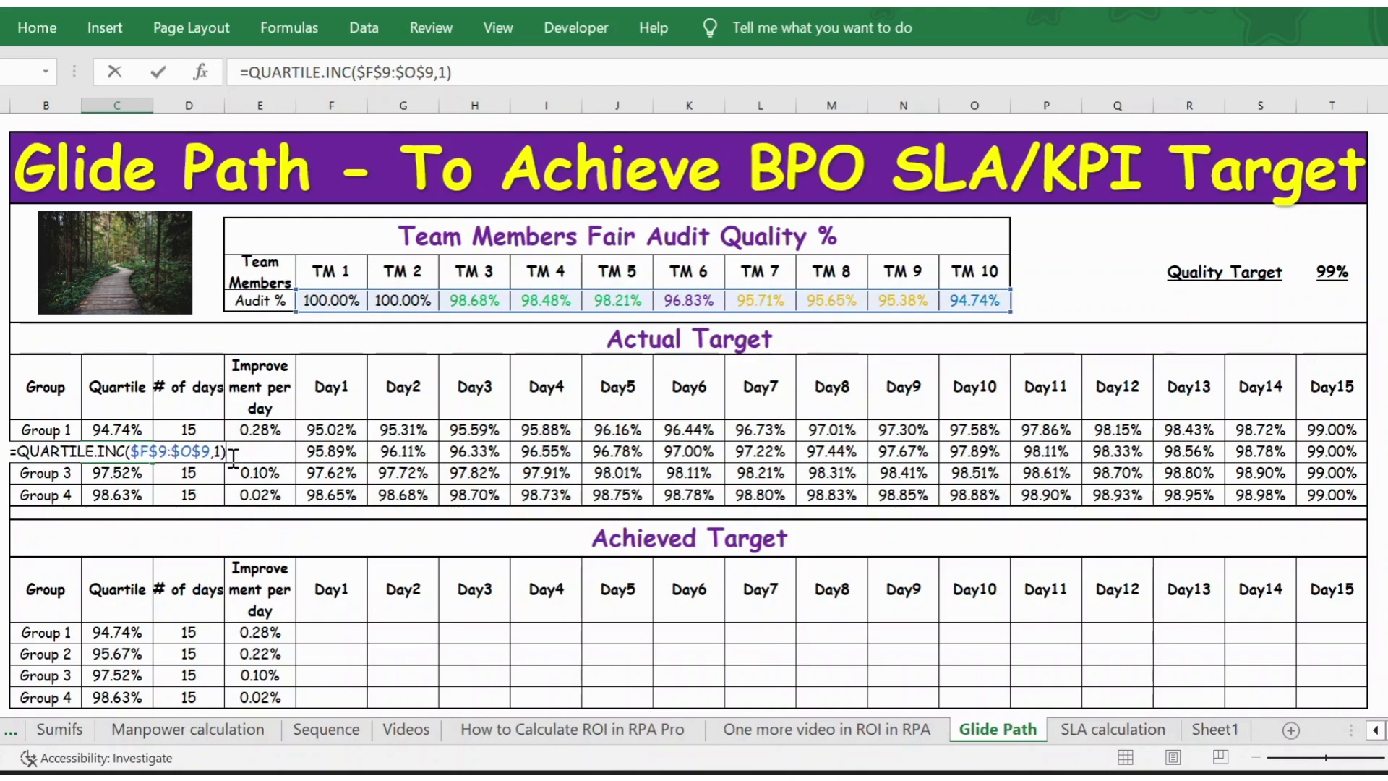
key("Return")
key("F2")
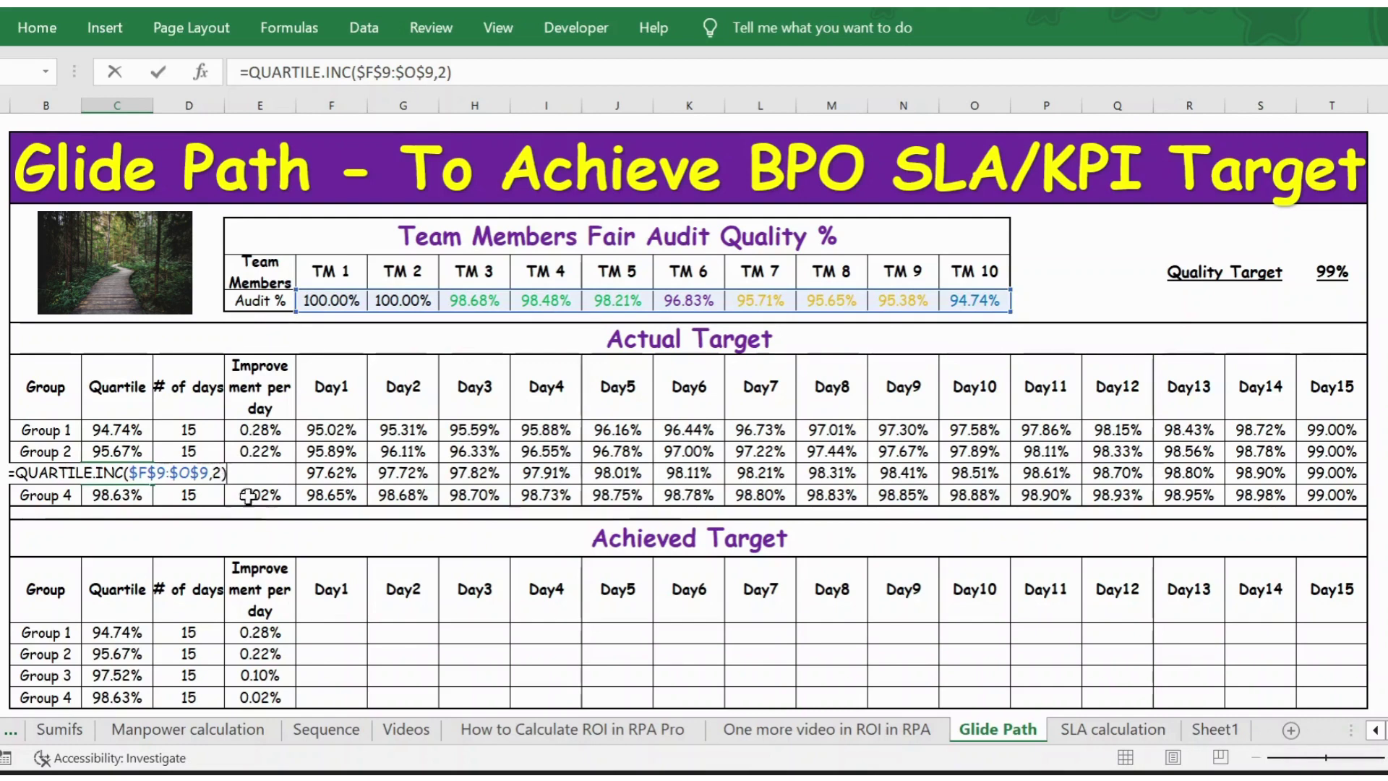
key("ctrl+Return")
key("Down")
key("F2")
key("ctrl+Return")
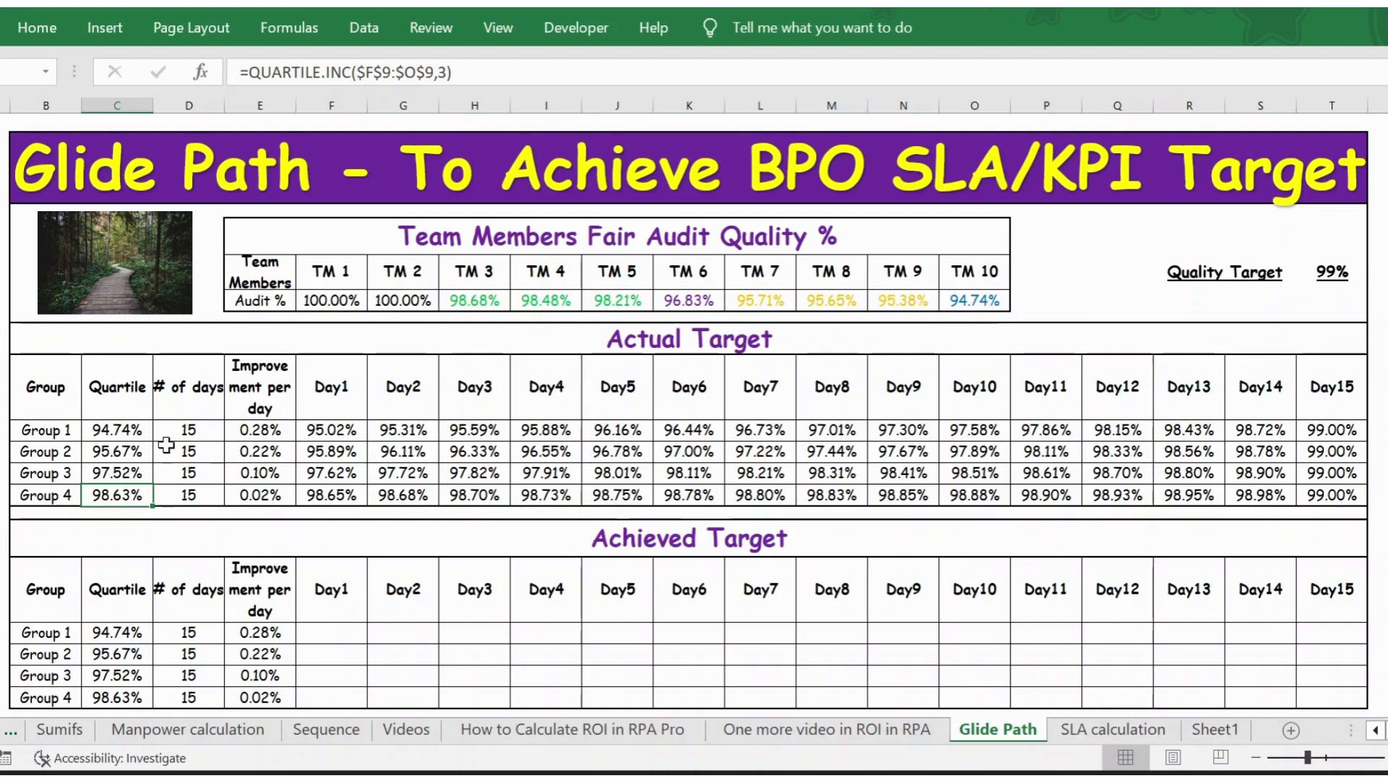
left_click(98, 429)
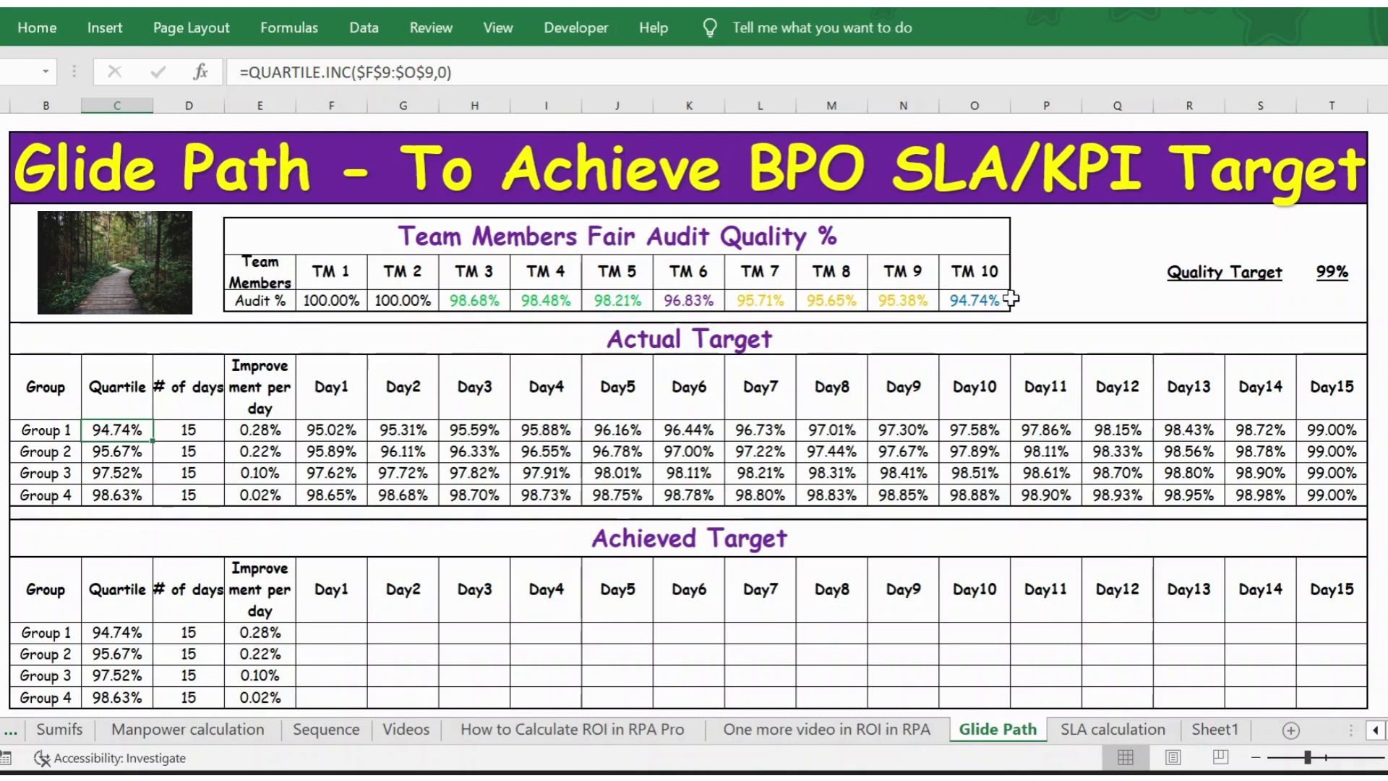
left_click_drag(914, 300, 773, 304)
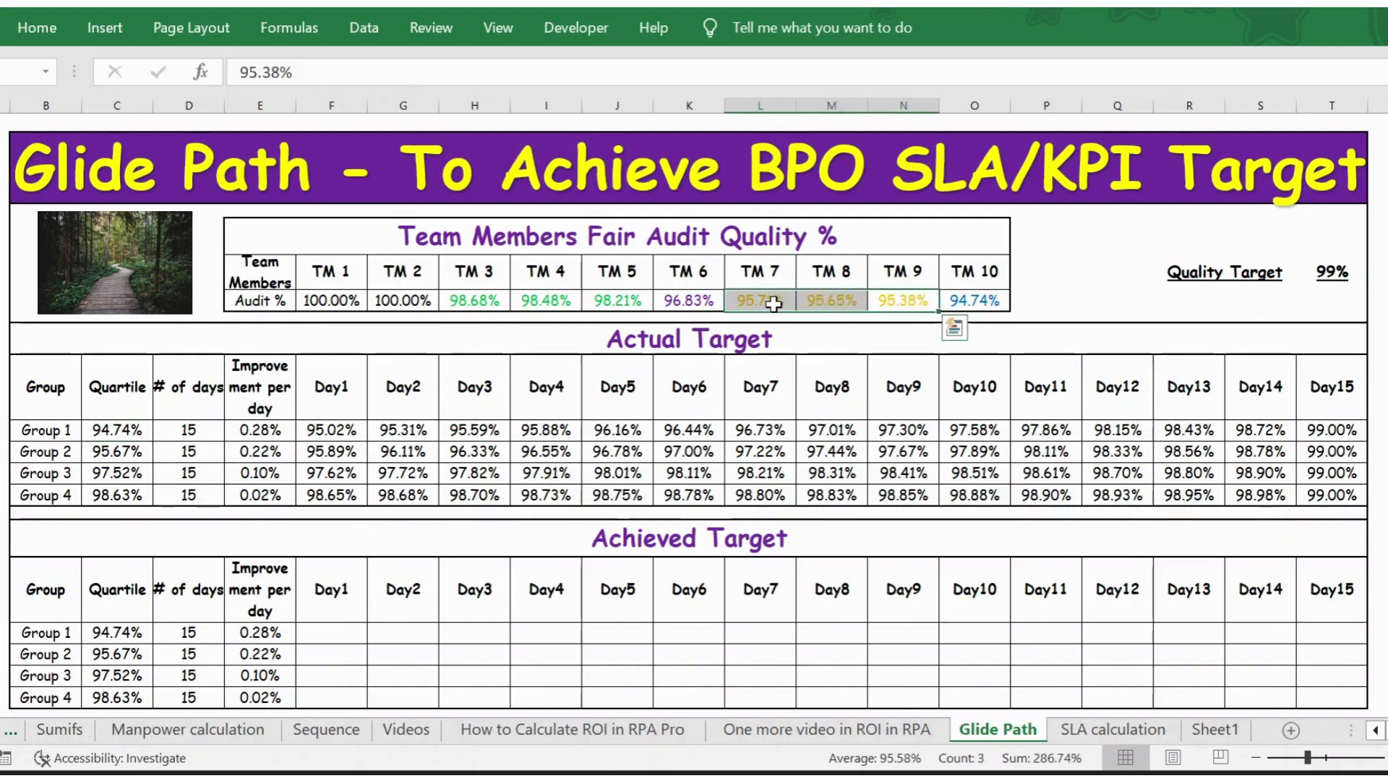
left_click(121, 451)
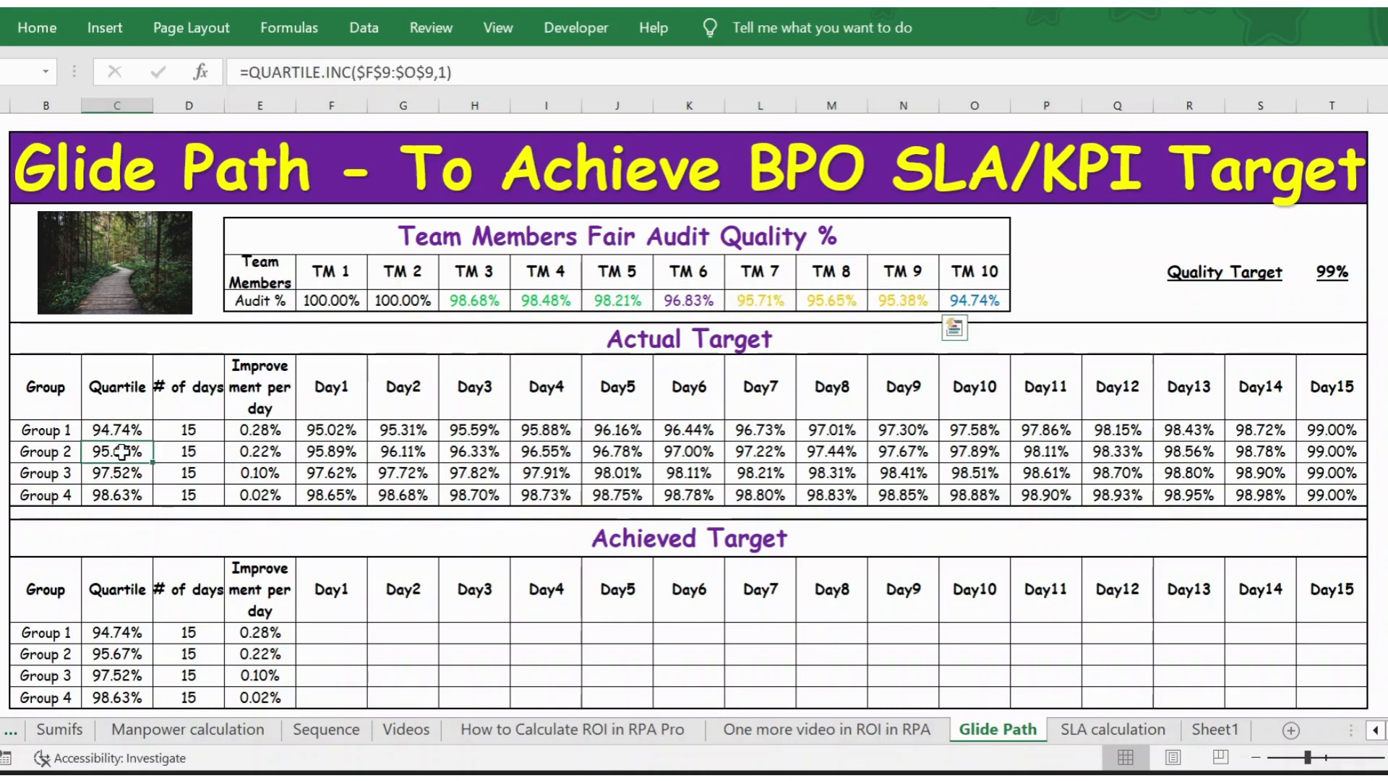
left_click(701, 301)
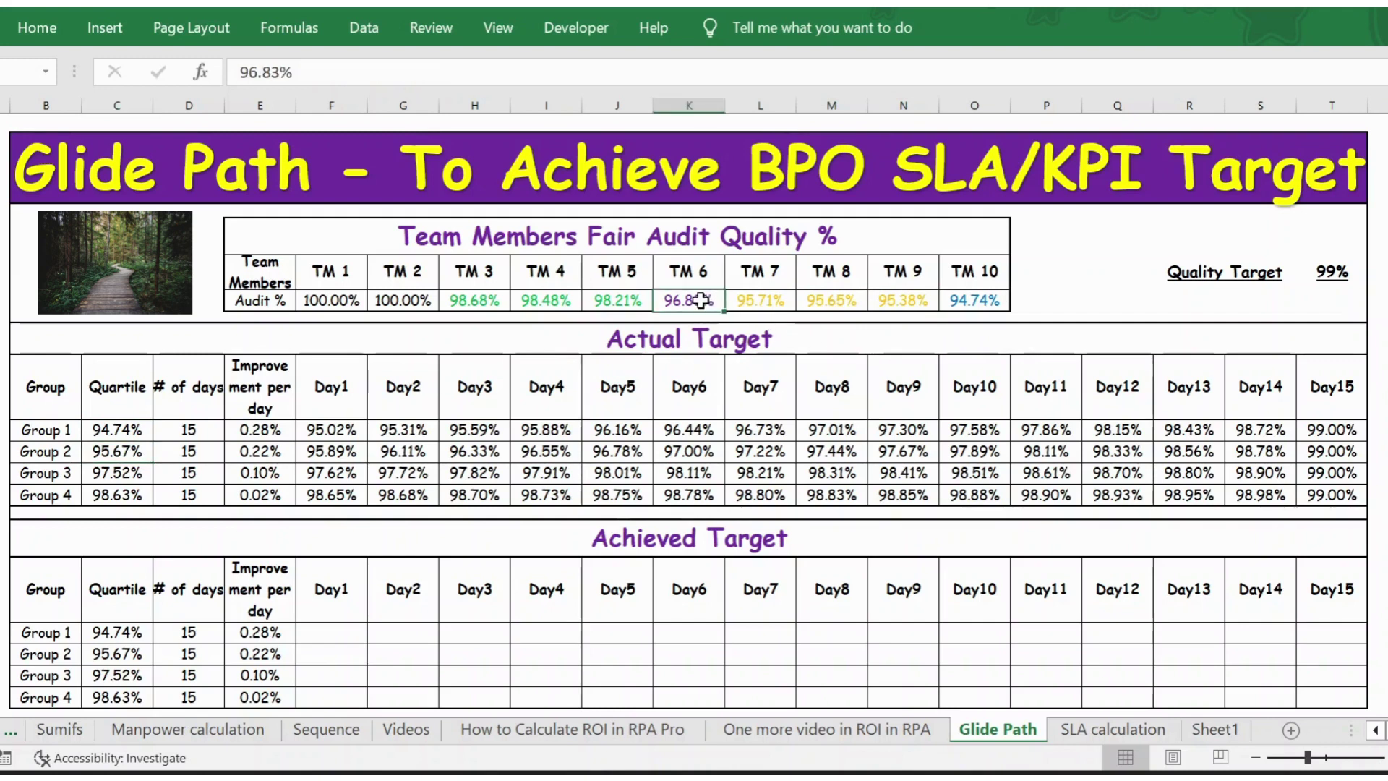
left_click(103, 474)
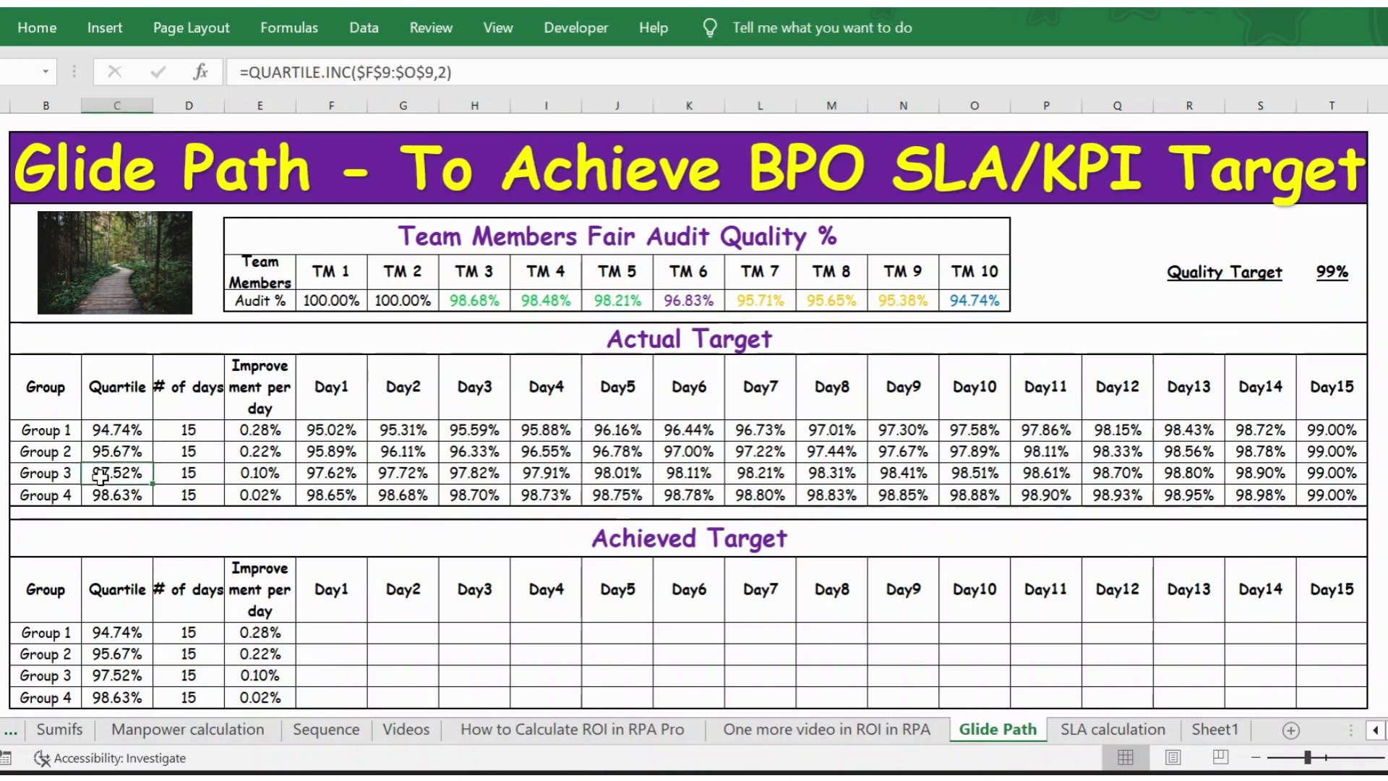
left_click(626, 301)
left_click_drag(626, 301, 487, 309)
left_click(124, 493)
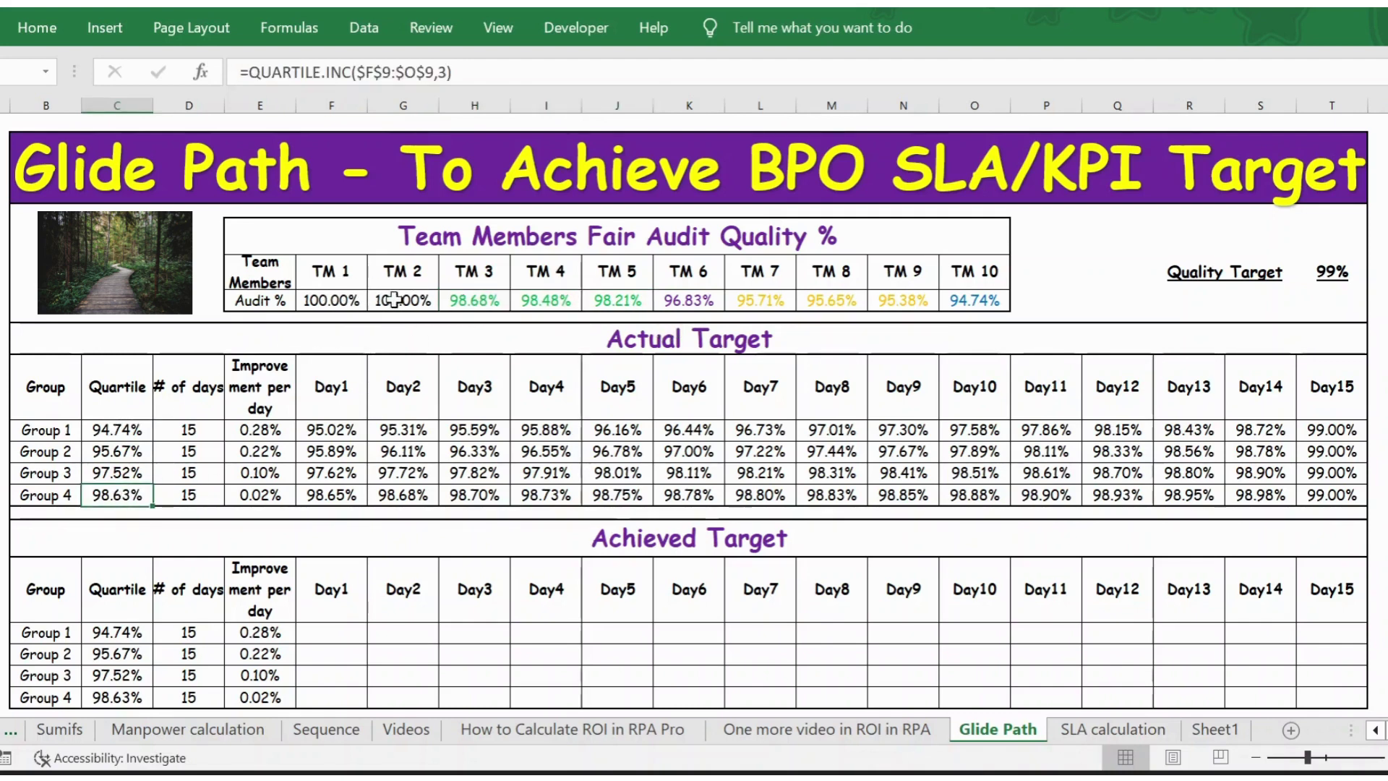
left_click(205, 425)
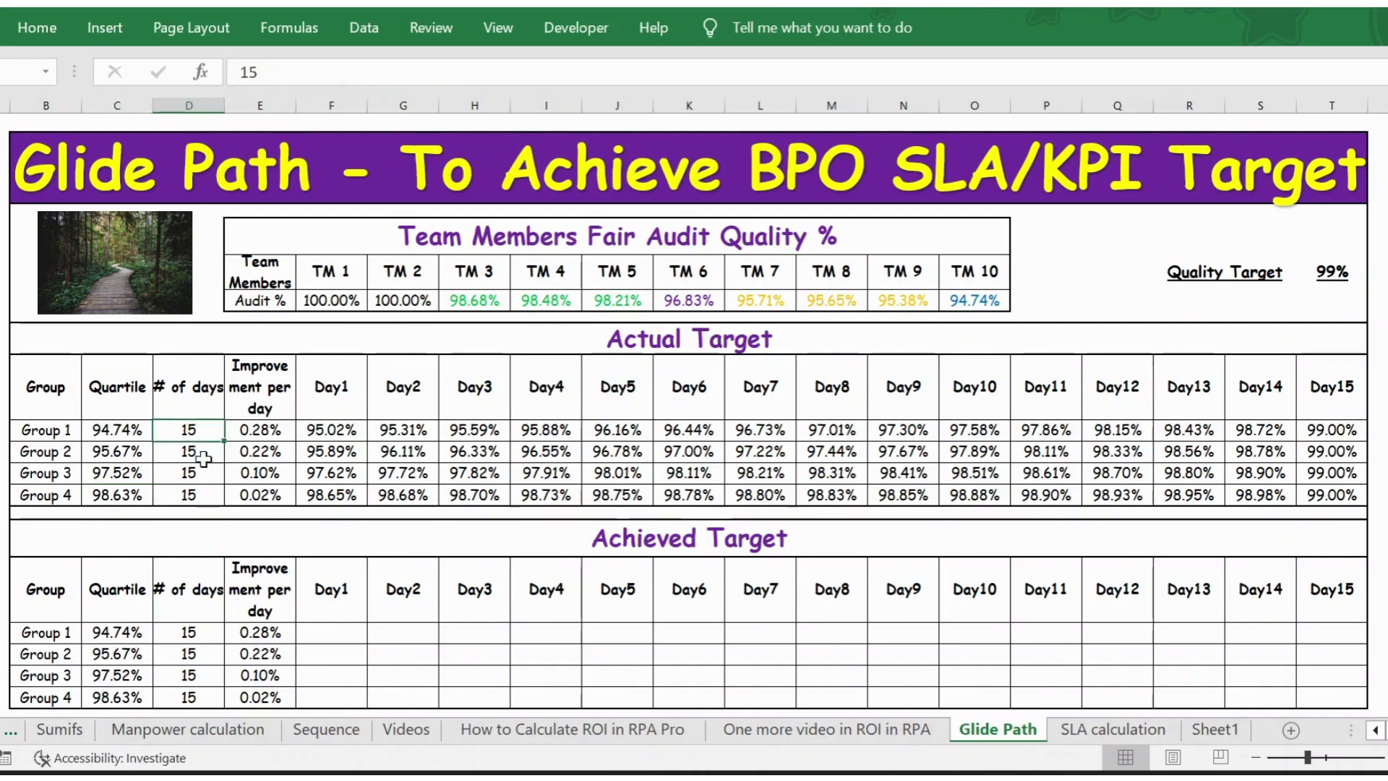
left_click(193, 460)
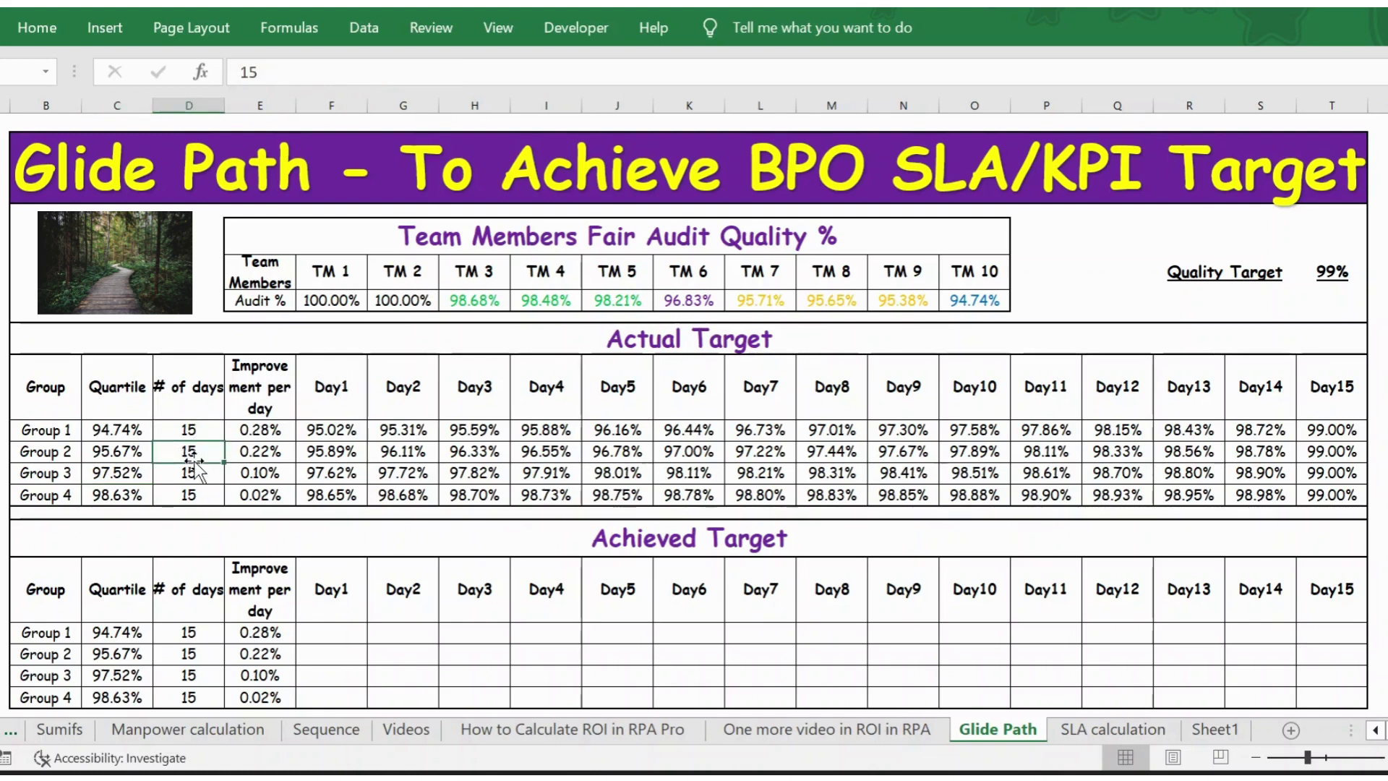
left_click(278, 426)
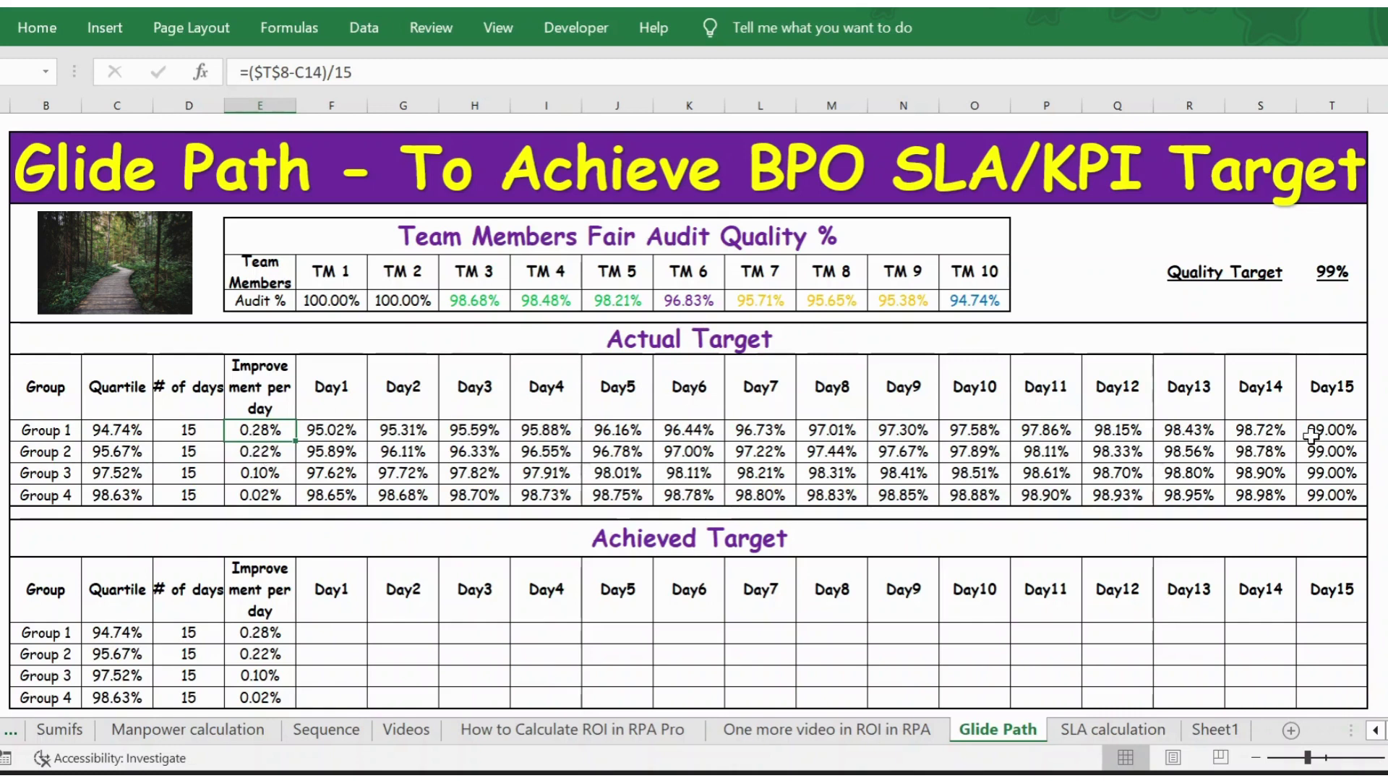
key("F2")
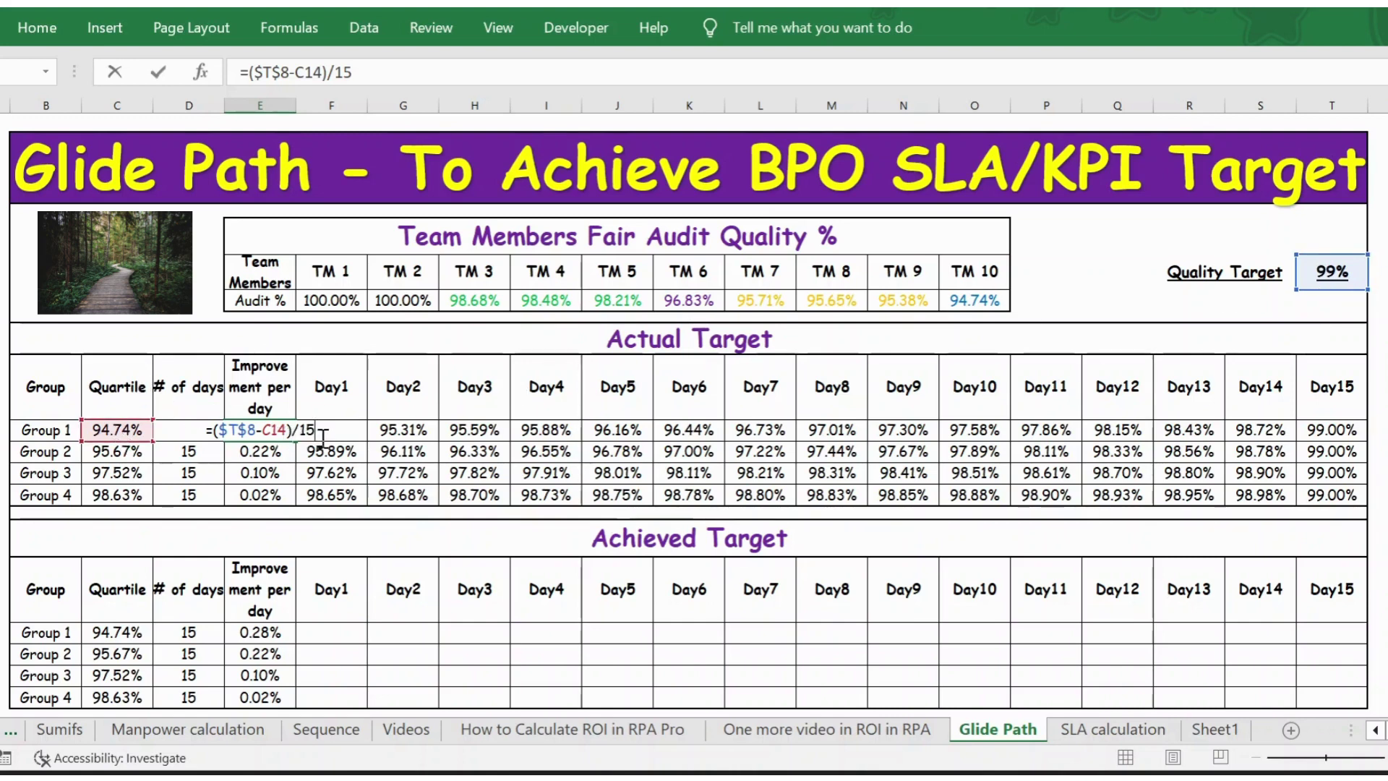
key("Return")
double_click(295, 452)
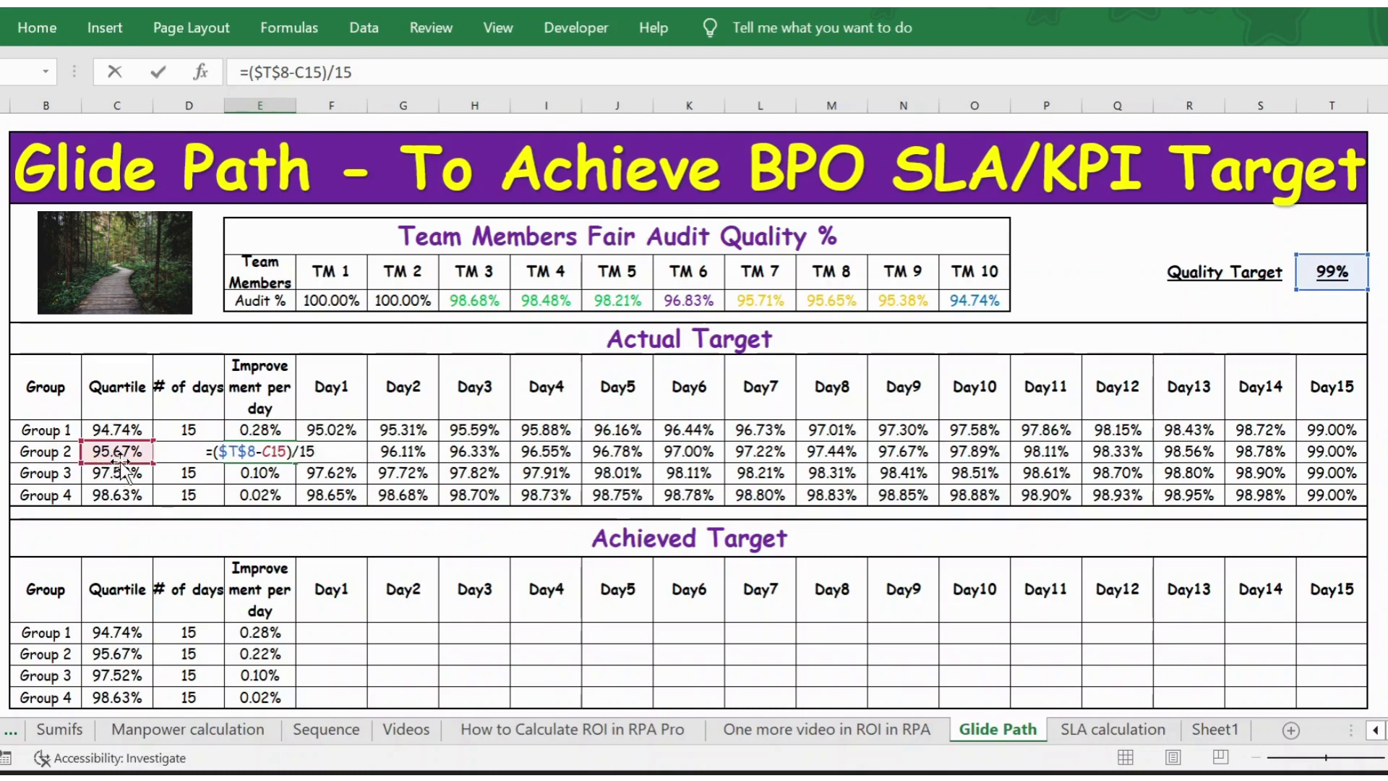
key("Return")
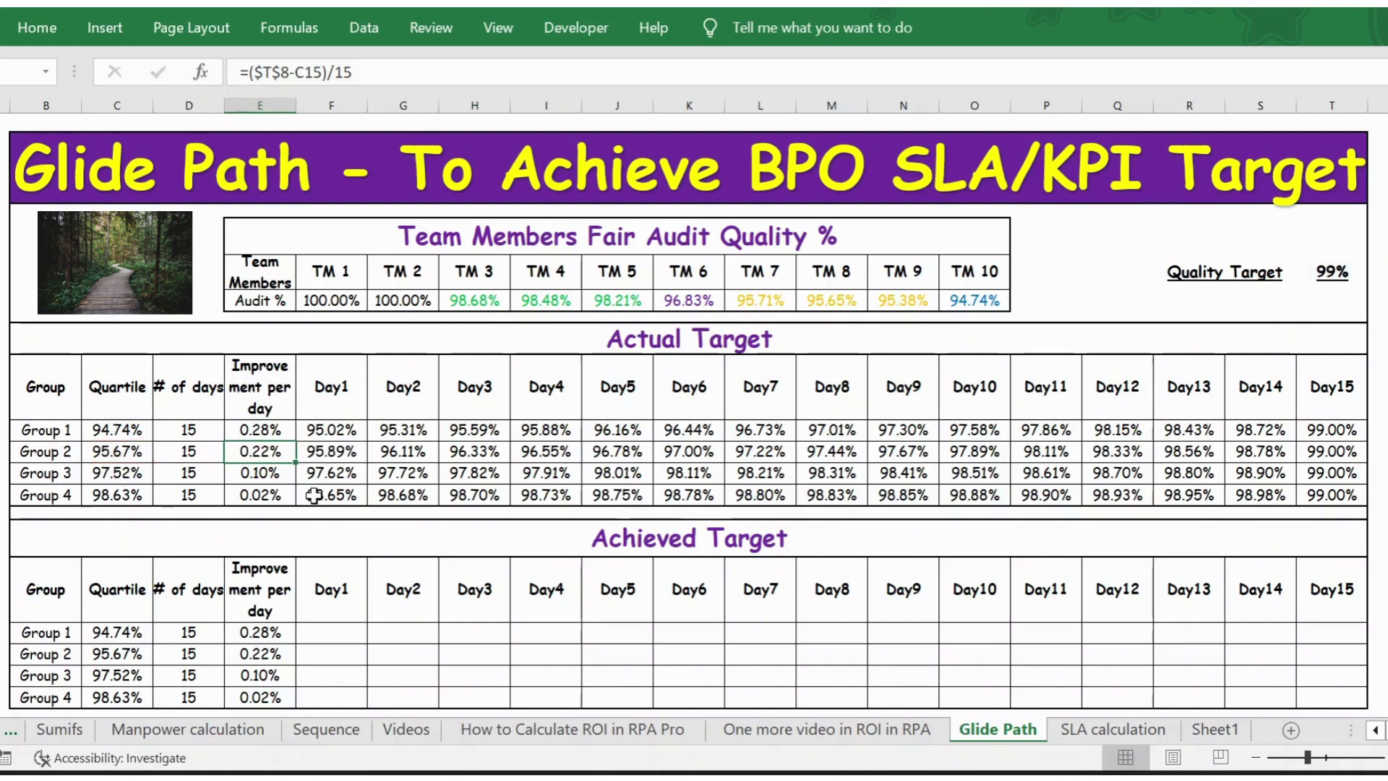
key("Down")
key("Up")
key("Up")
key("Up")
key("Up")
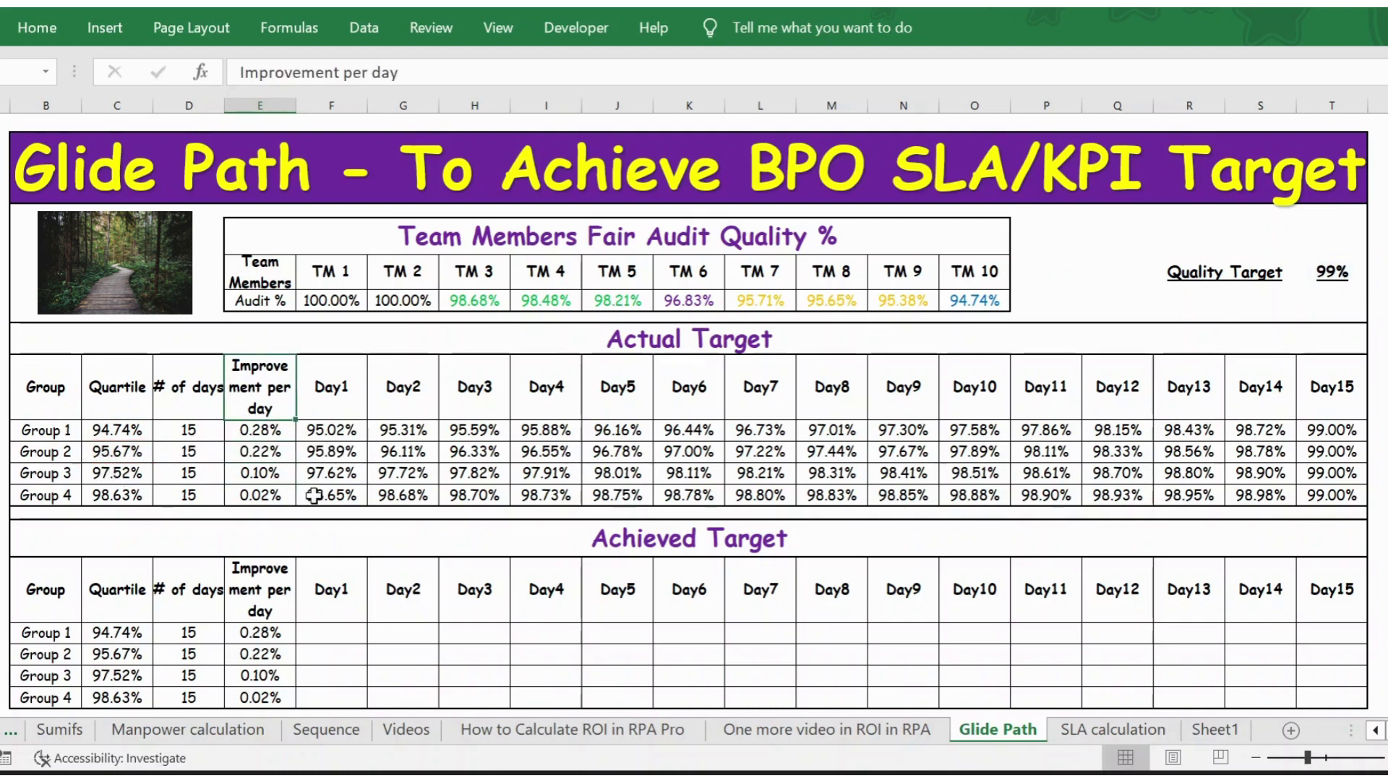
key("Down")
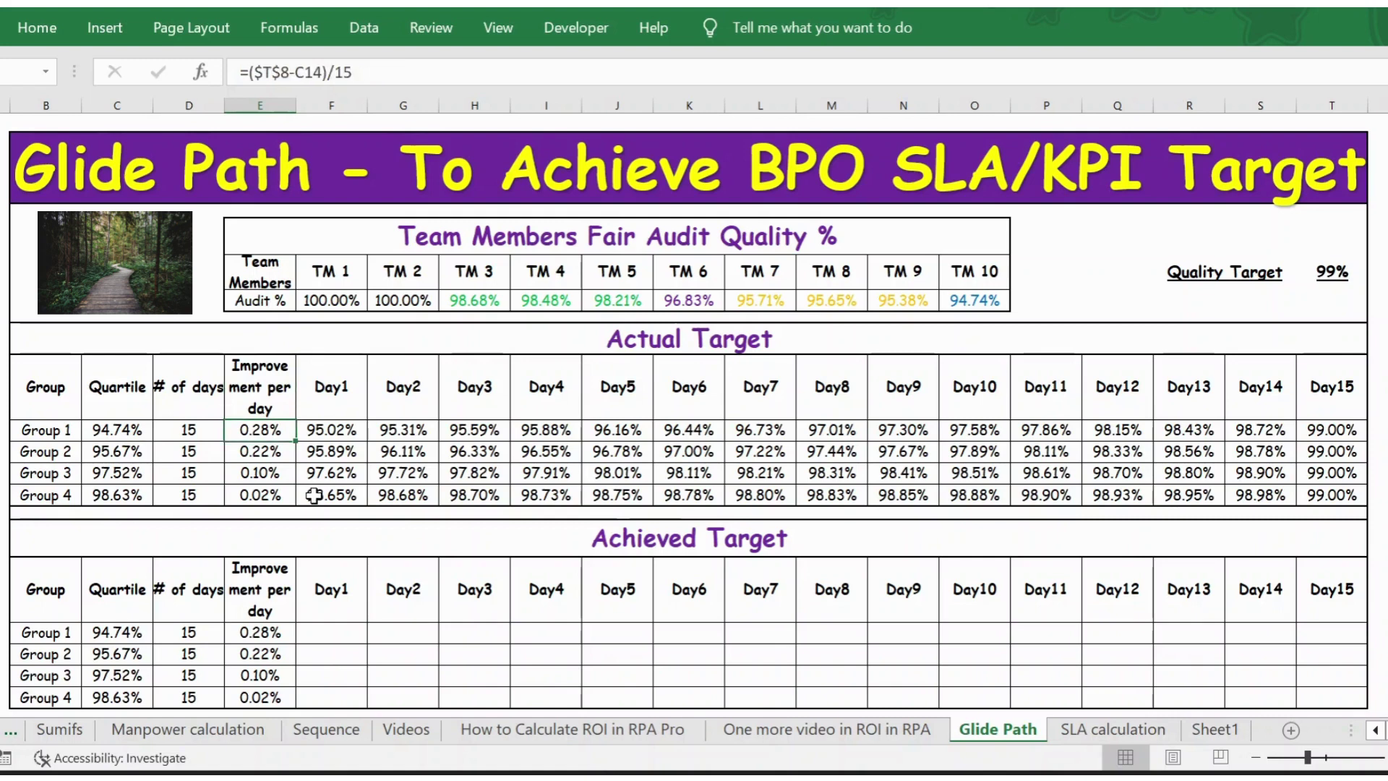
key("Right")
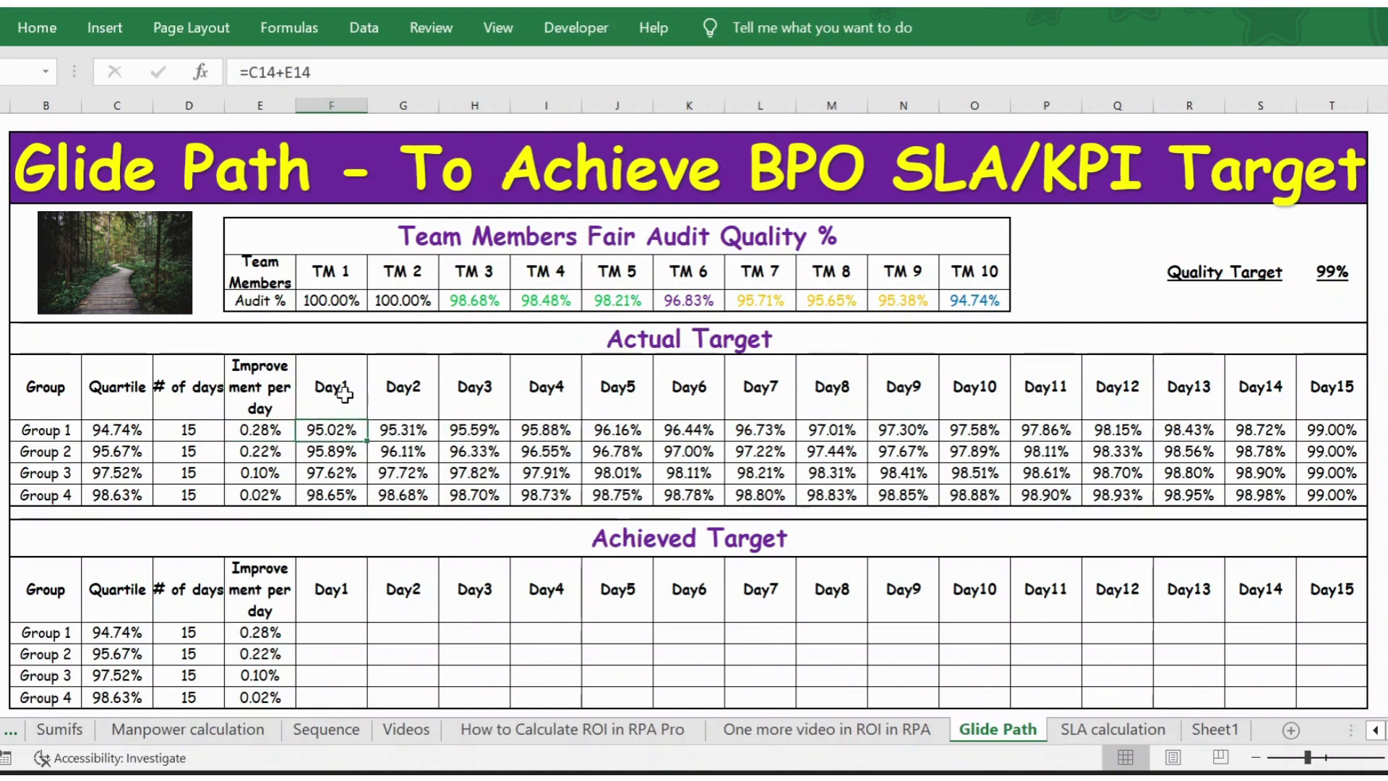
key("F2")
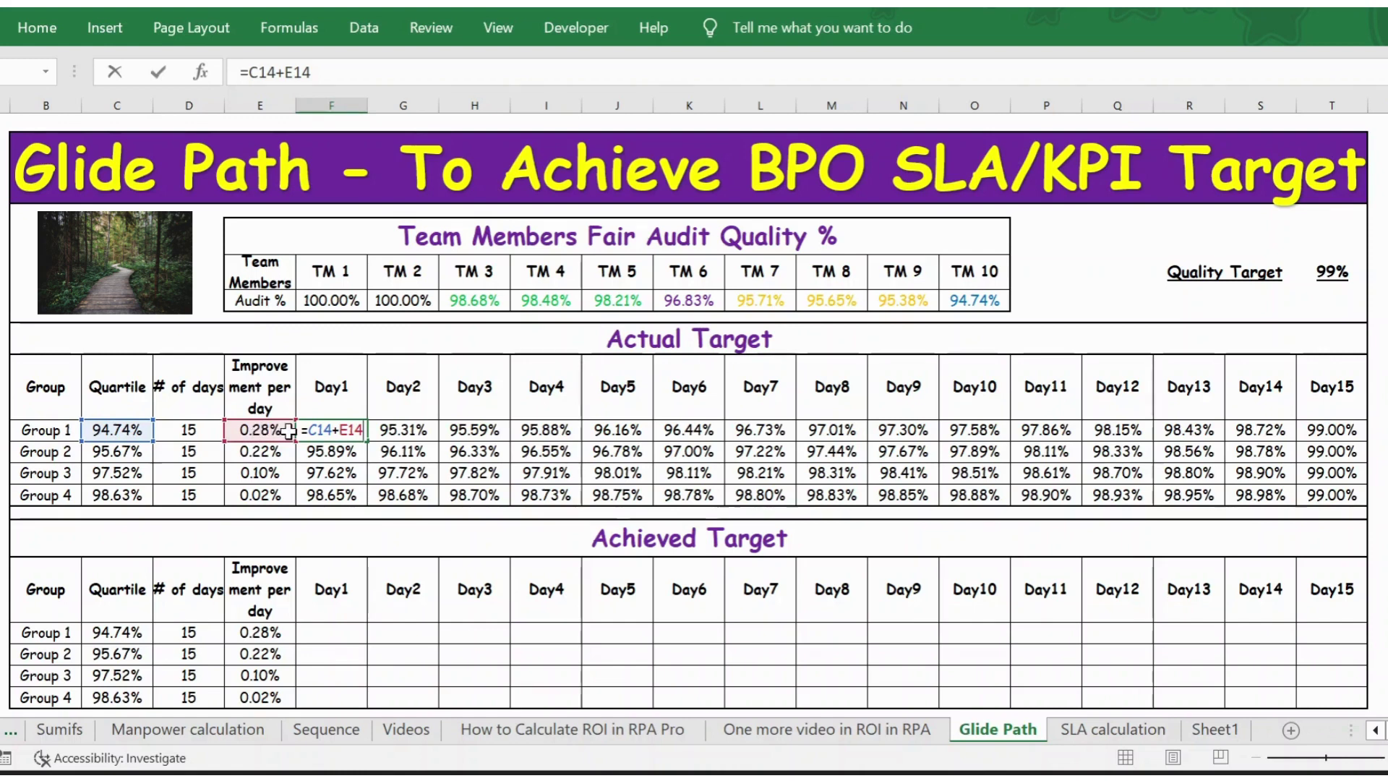
key("ctrl+Return")
key("Right")
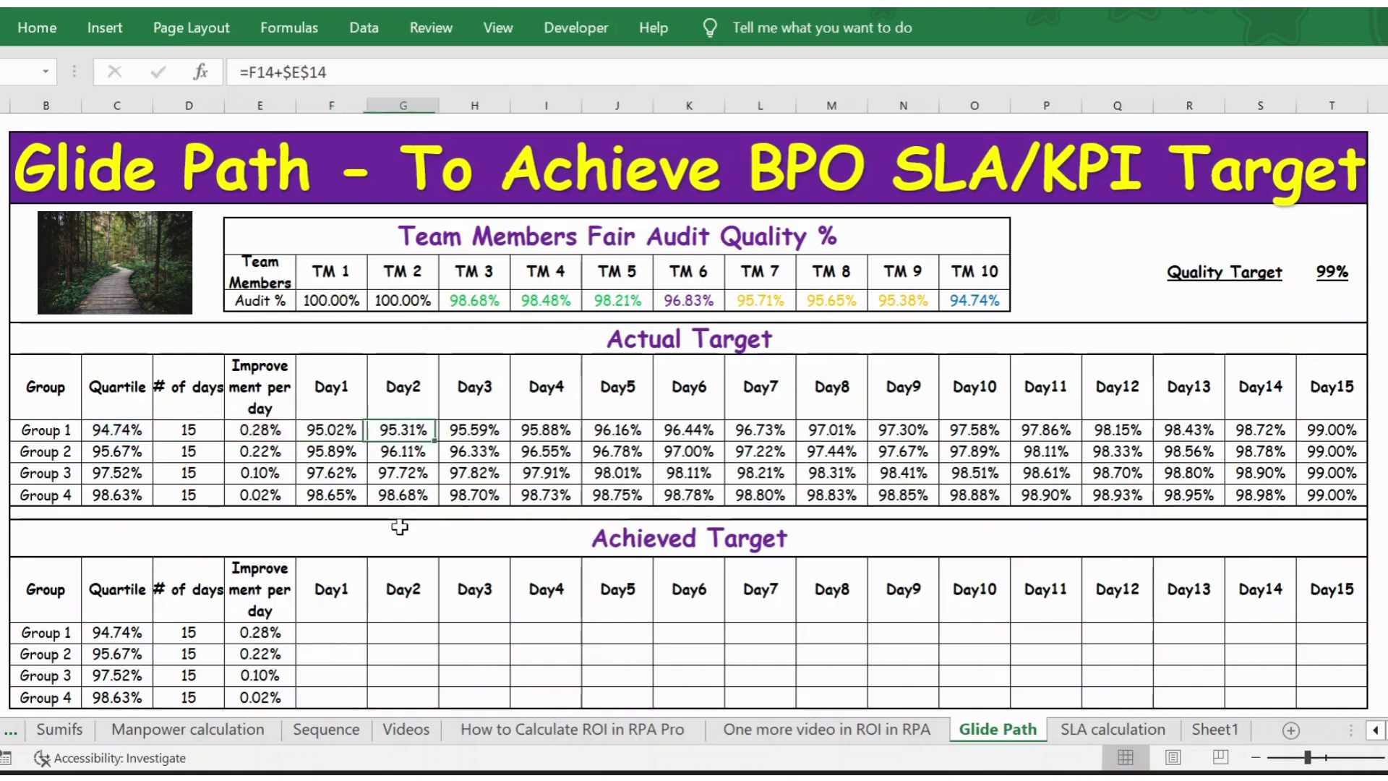
key("F2")
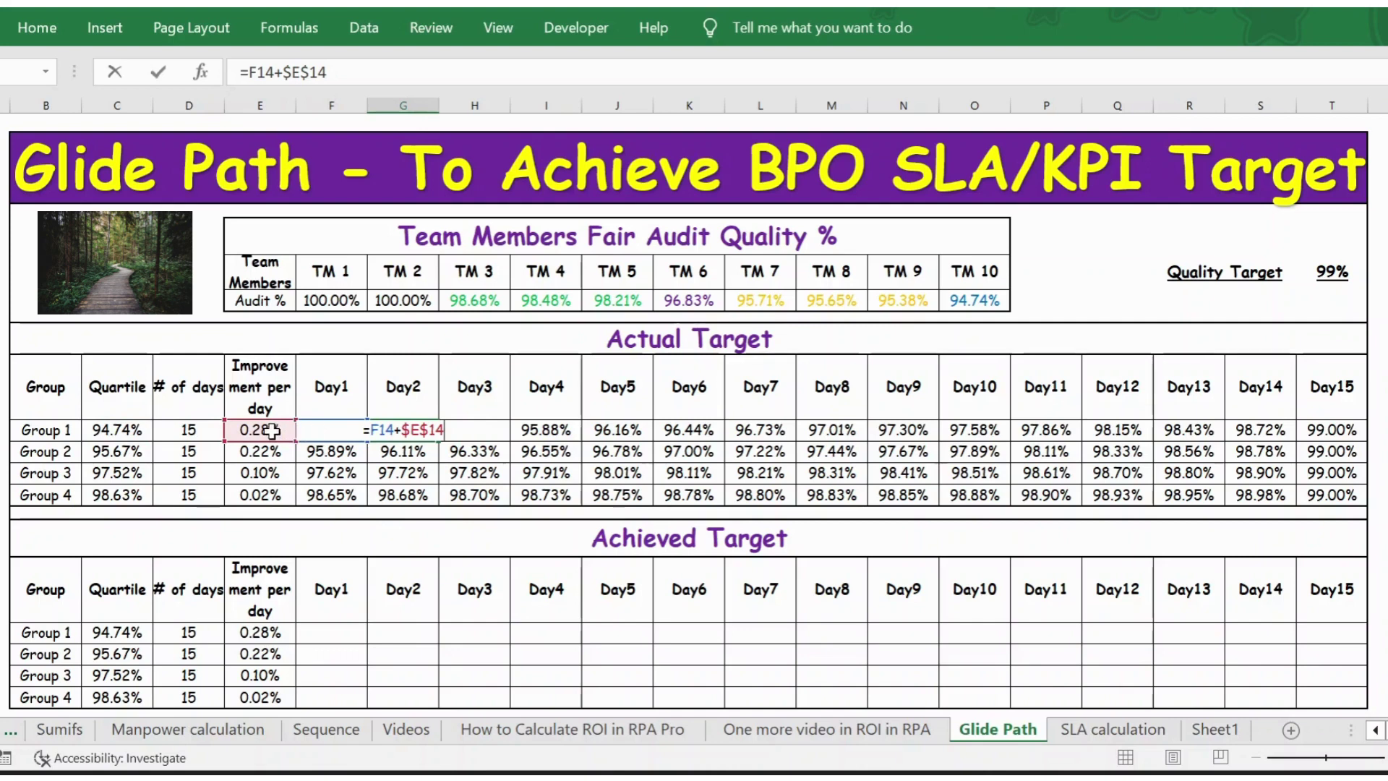
key("ctrl+Return")
key("Right")
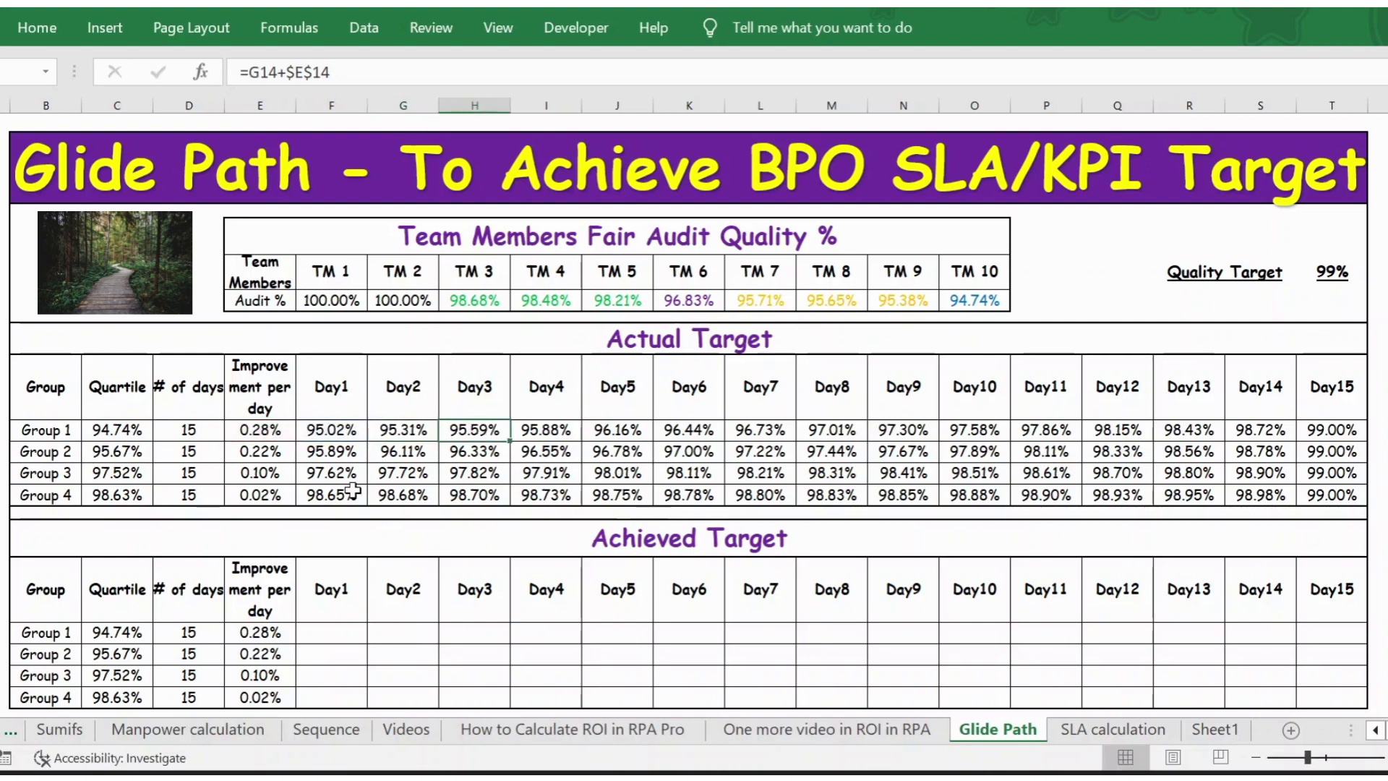
key("F2")
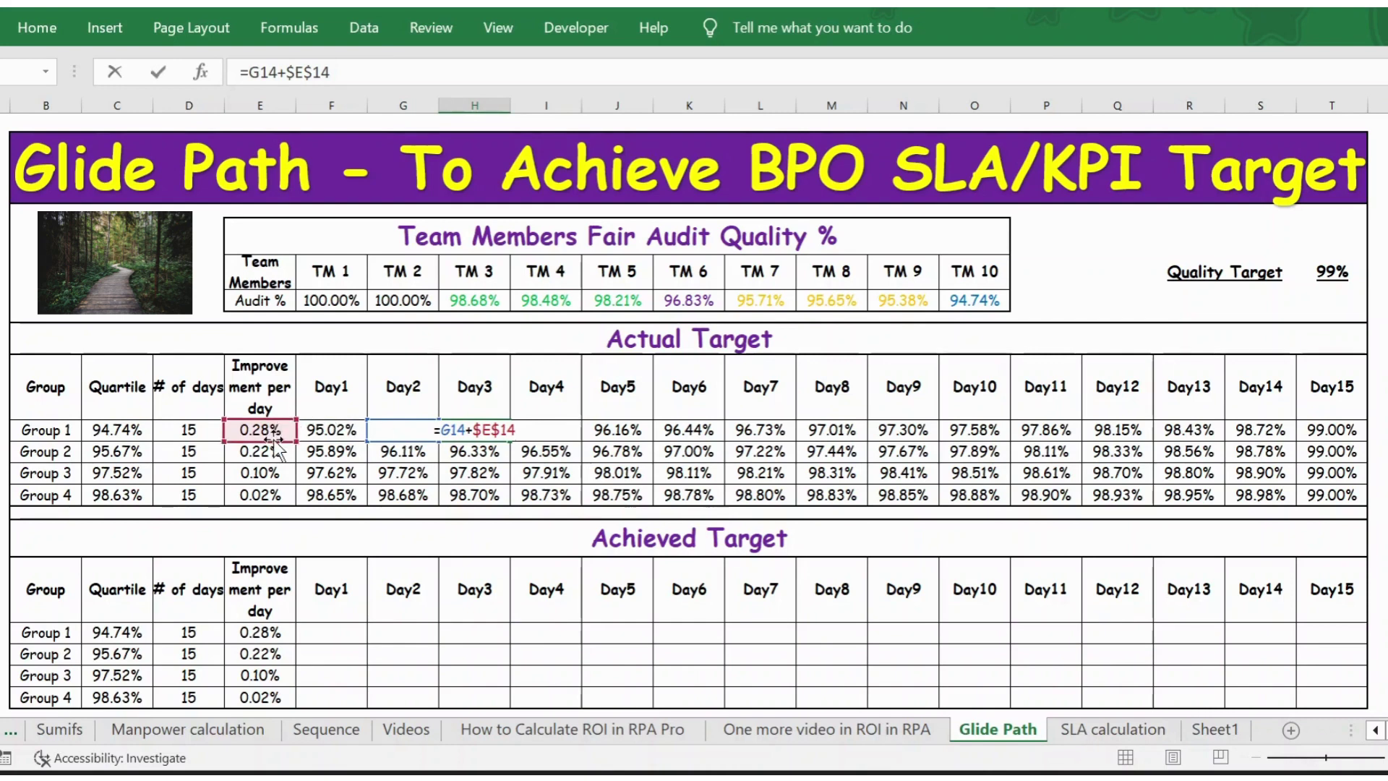
key("Escape")
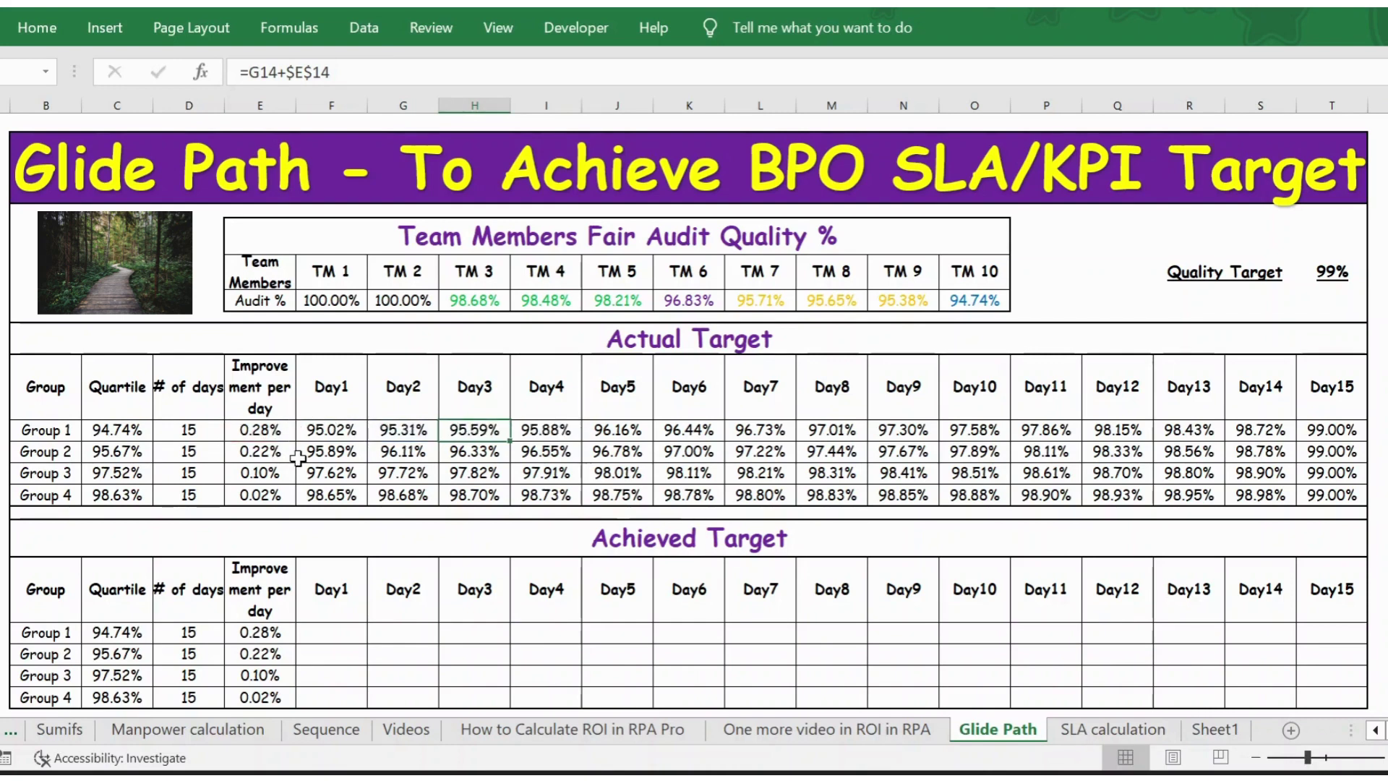
key("Right")
key("Right")
key("Right")
key("Right")
key("Right")
key("Right")
key("Right")
key("Right")
key("Right")
key("Right")
key("Right")
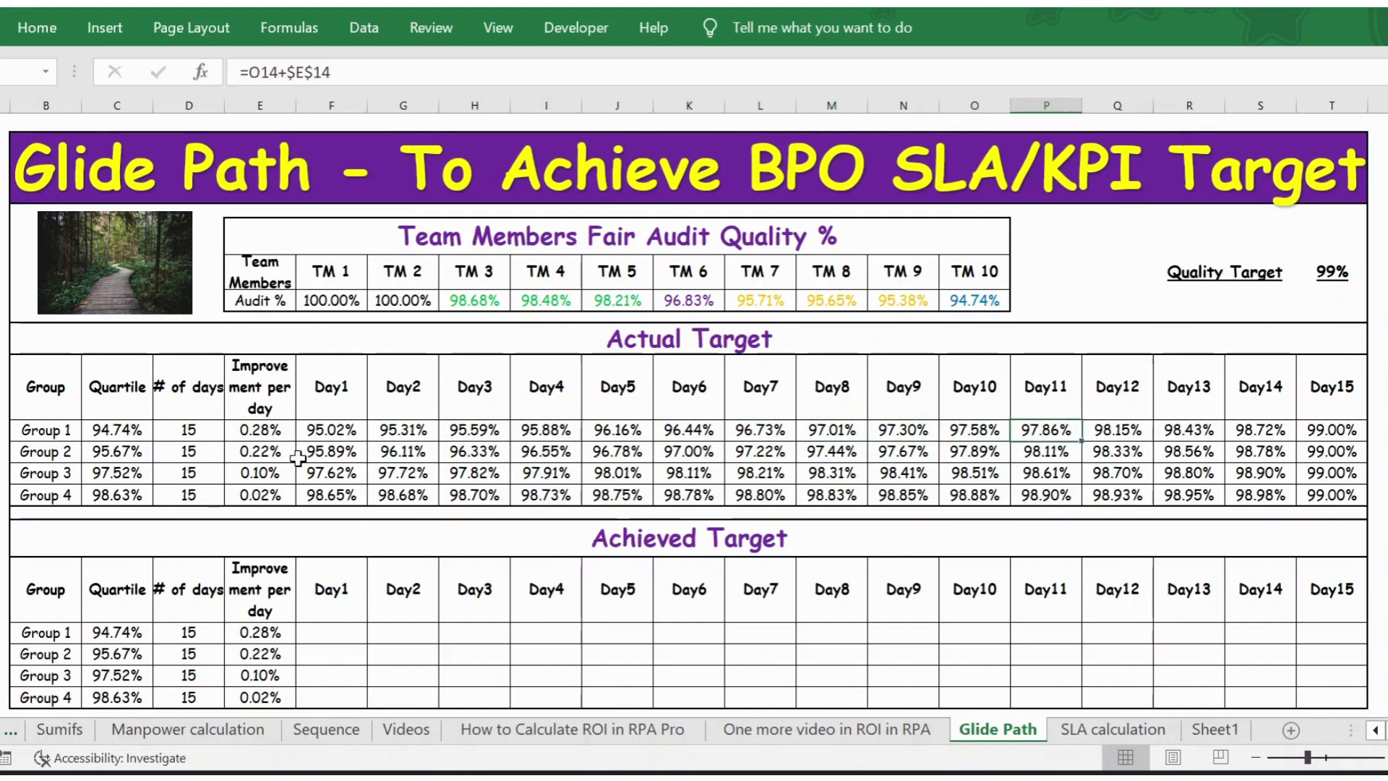
key("Right")
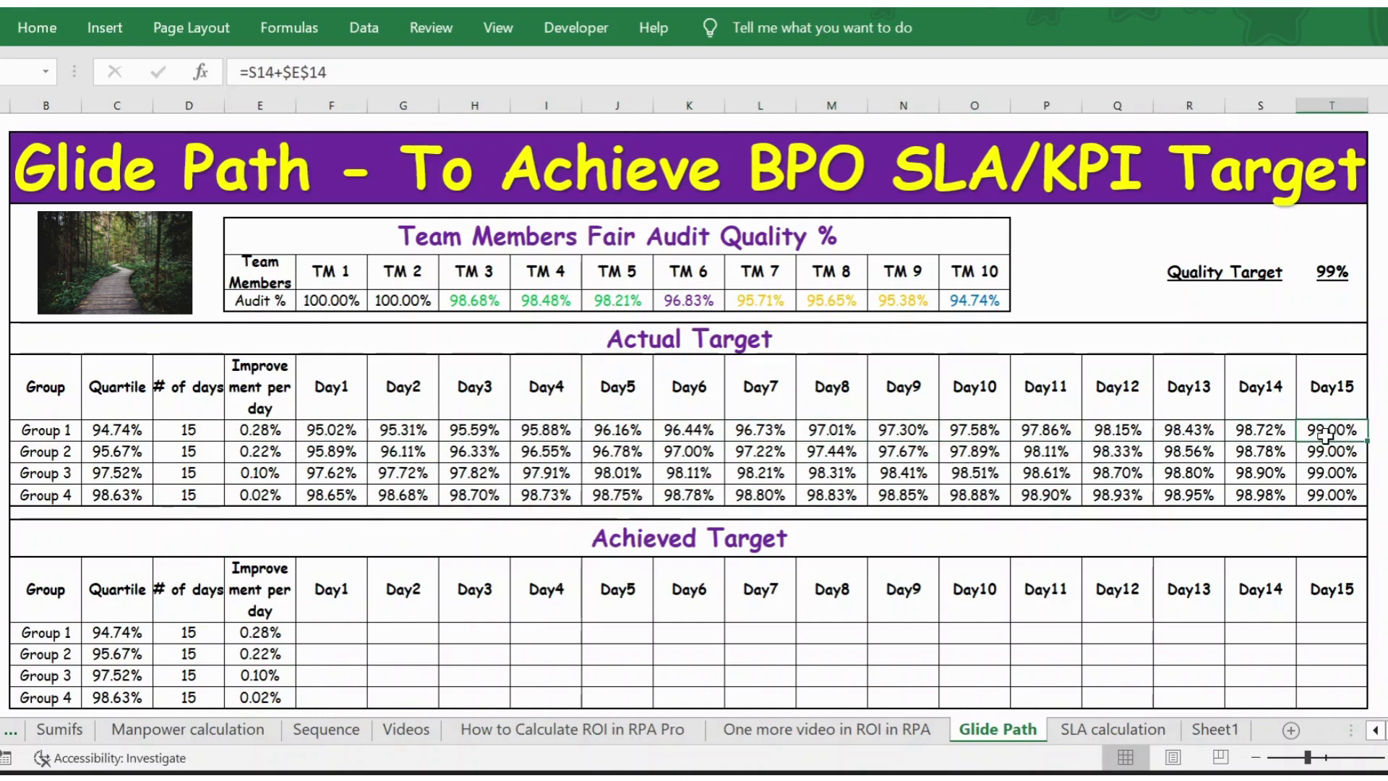
key("Down")
key("ctrl+Left")
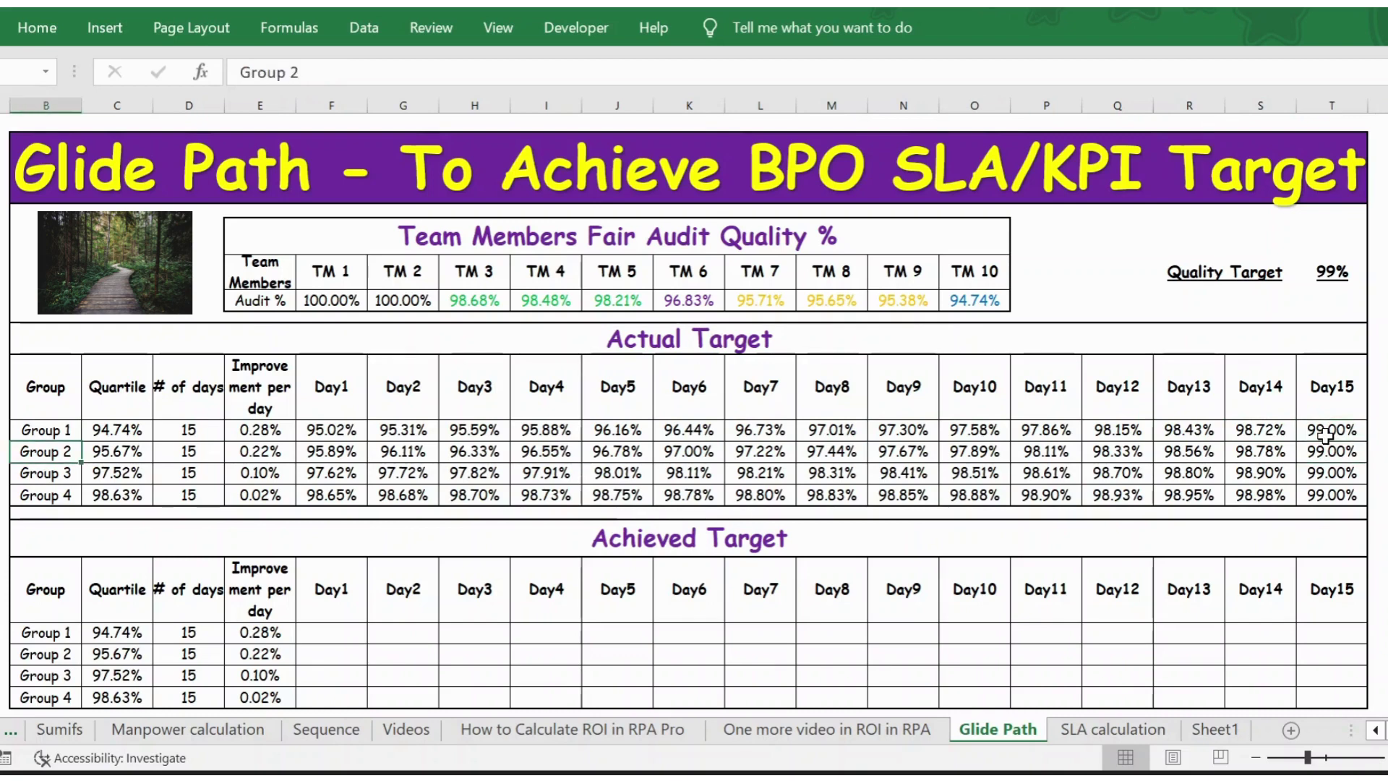
key("Right")
key("Right")
key("Right")
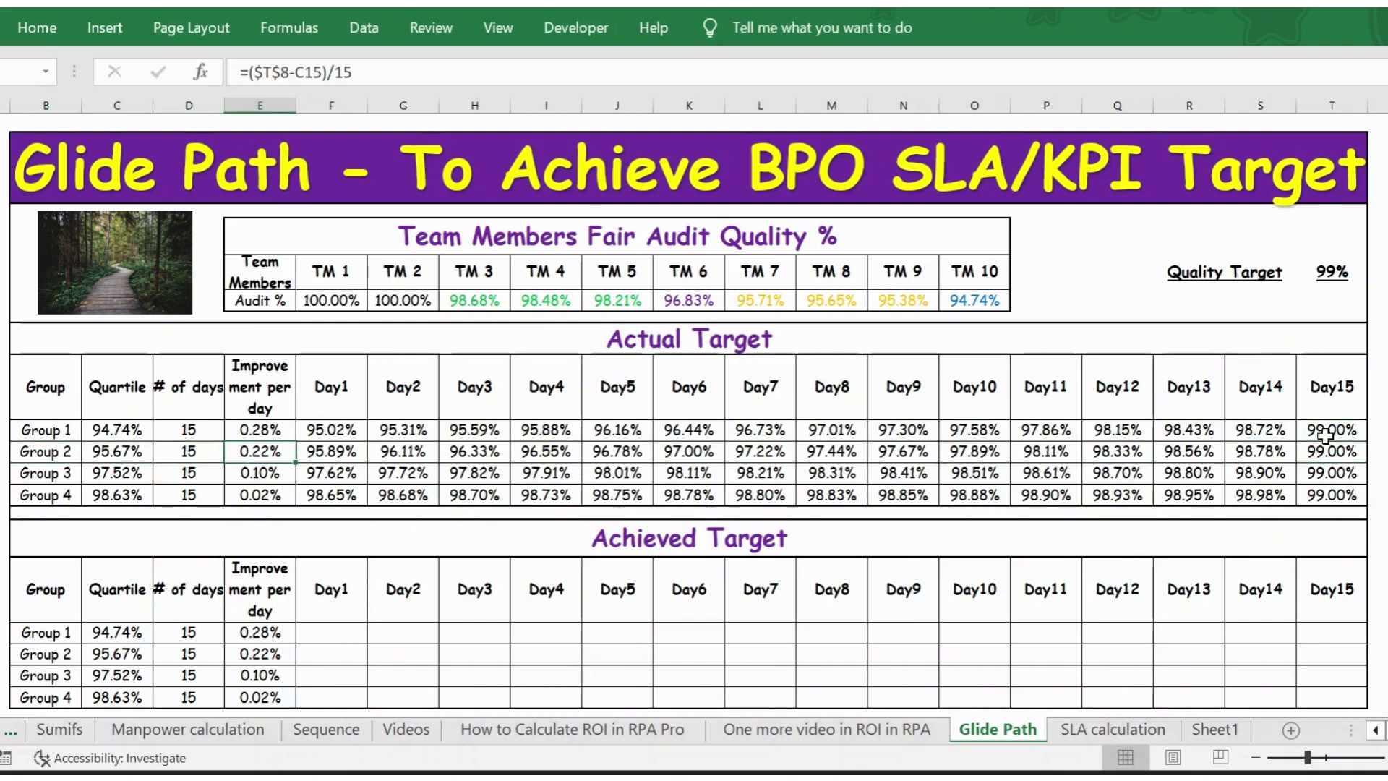
key("Right")
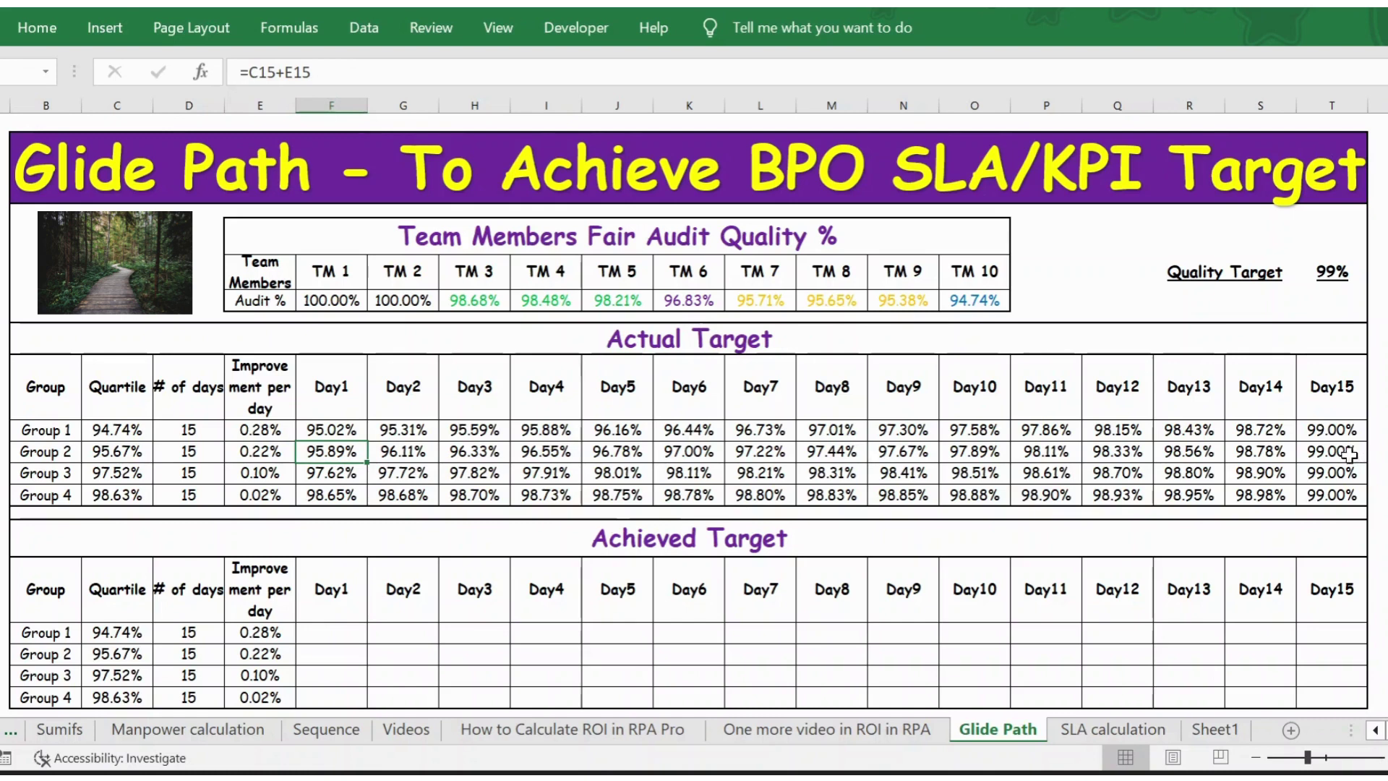
key("Down")
key("Down")
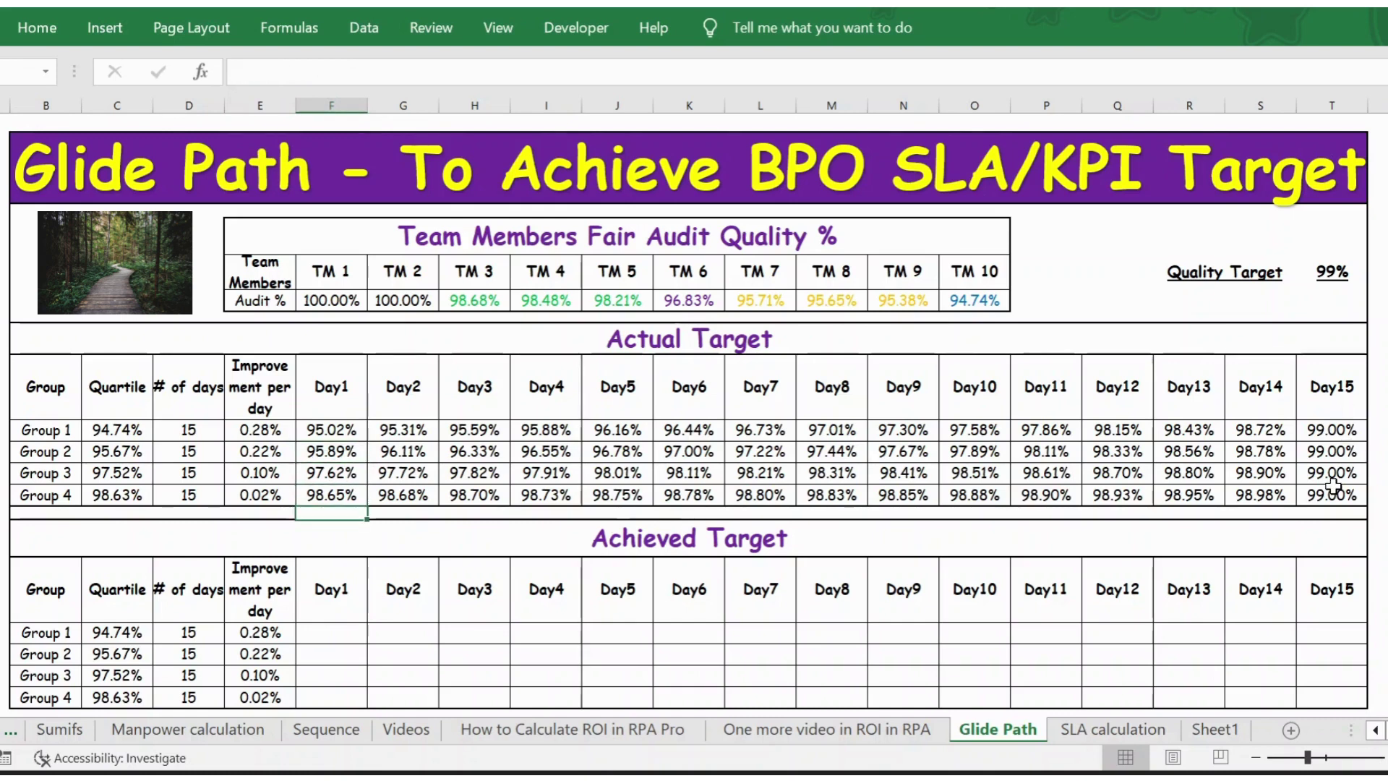
key("Up")
key("Left")
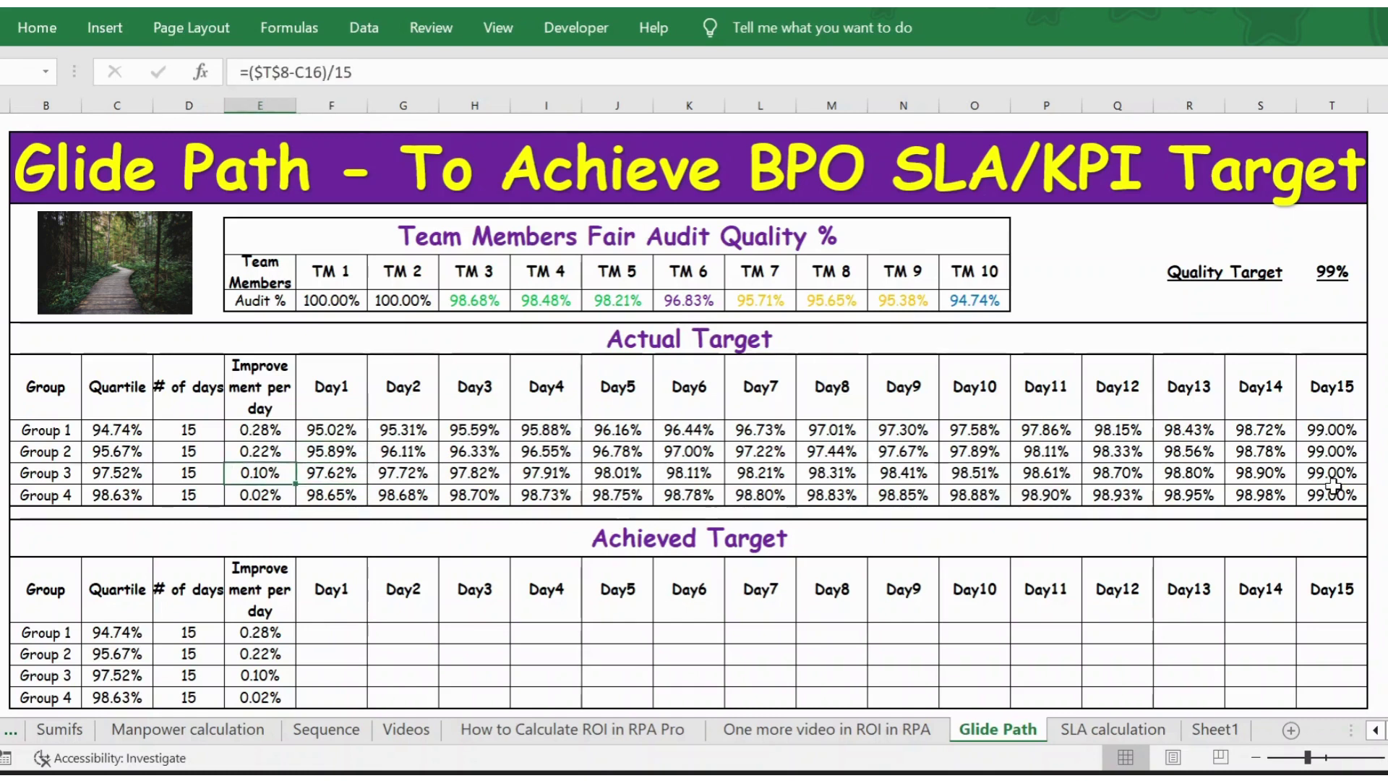
key("Left")
key("Right")
key("Right")
key("Down")
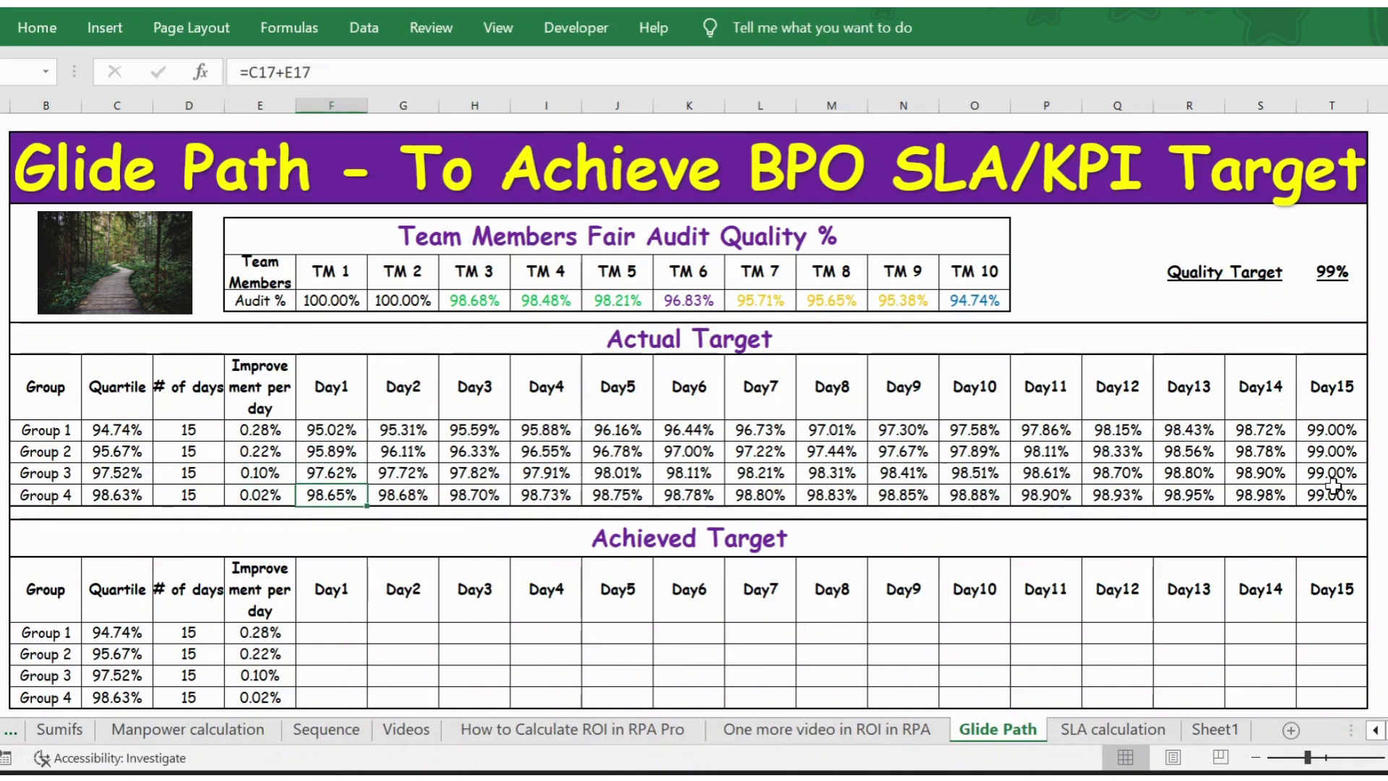
left_click(1334, 488)
key("ctrl+Left")
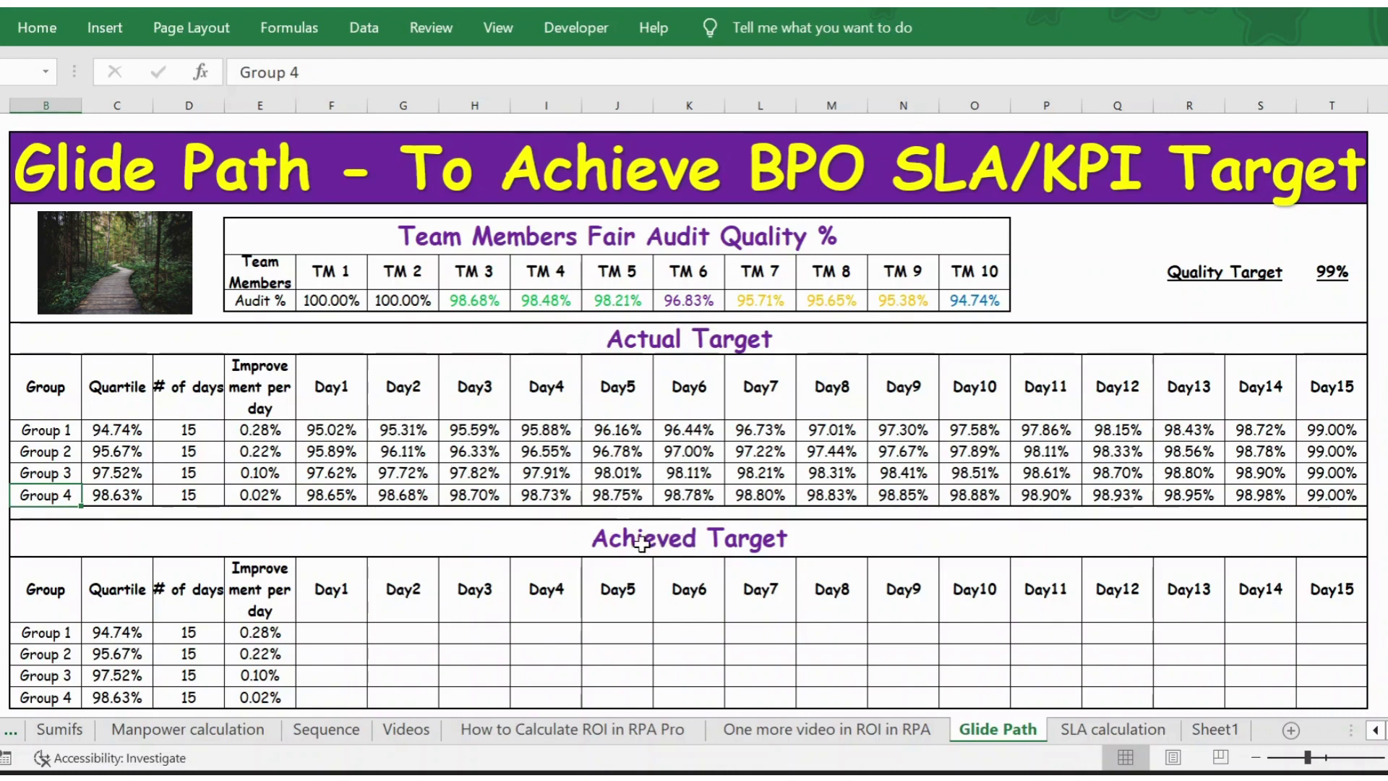
left_click(336, 640)
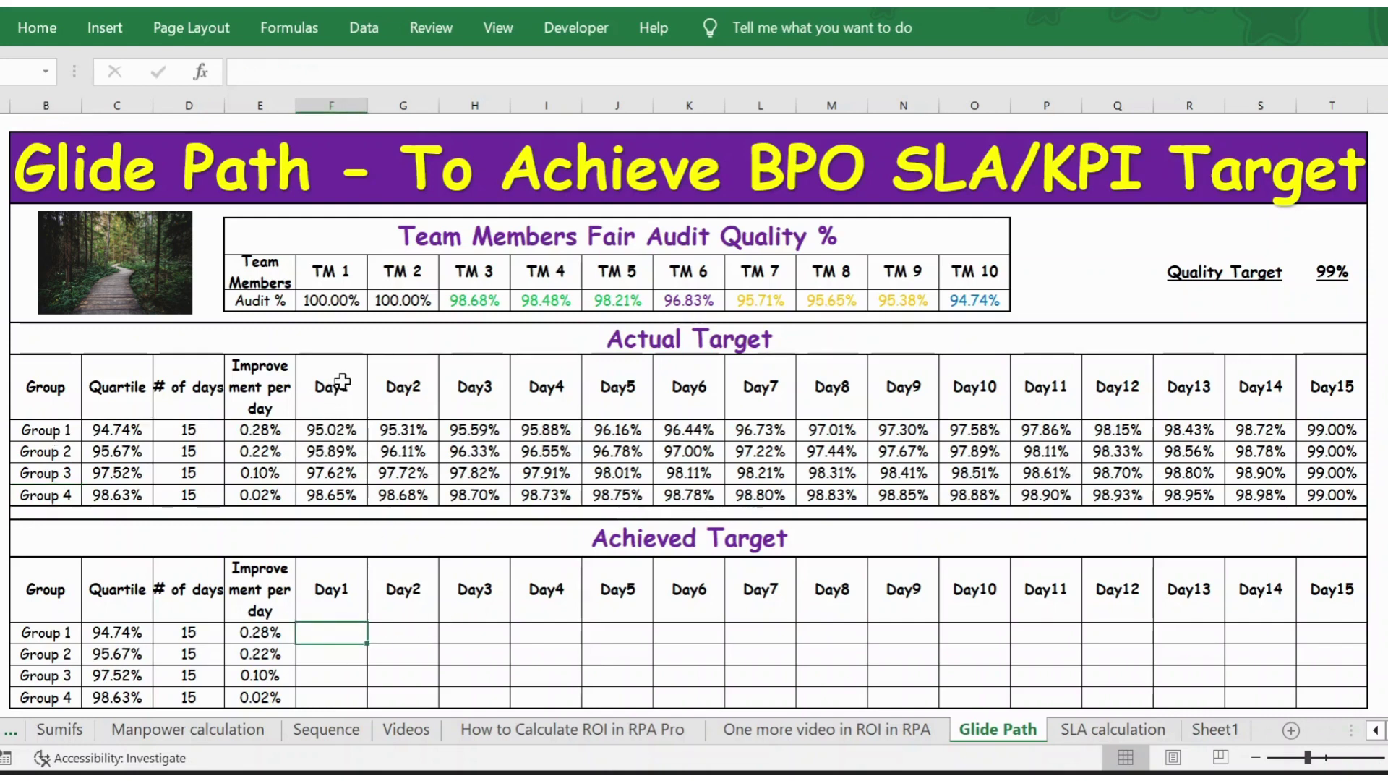
left_click(346, 425)
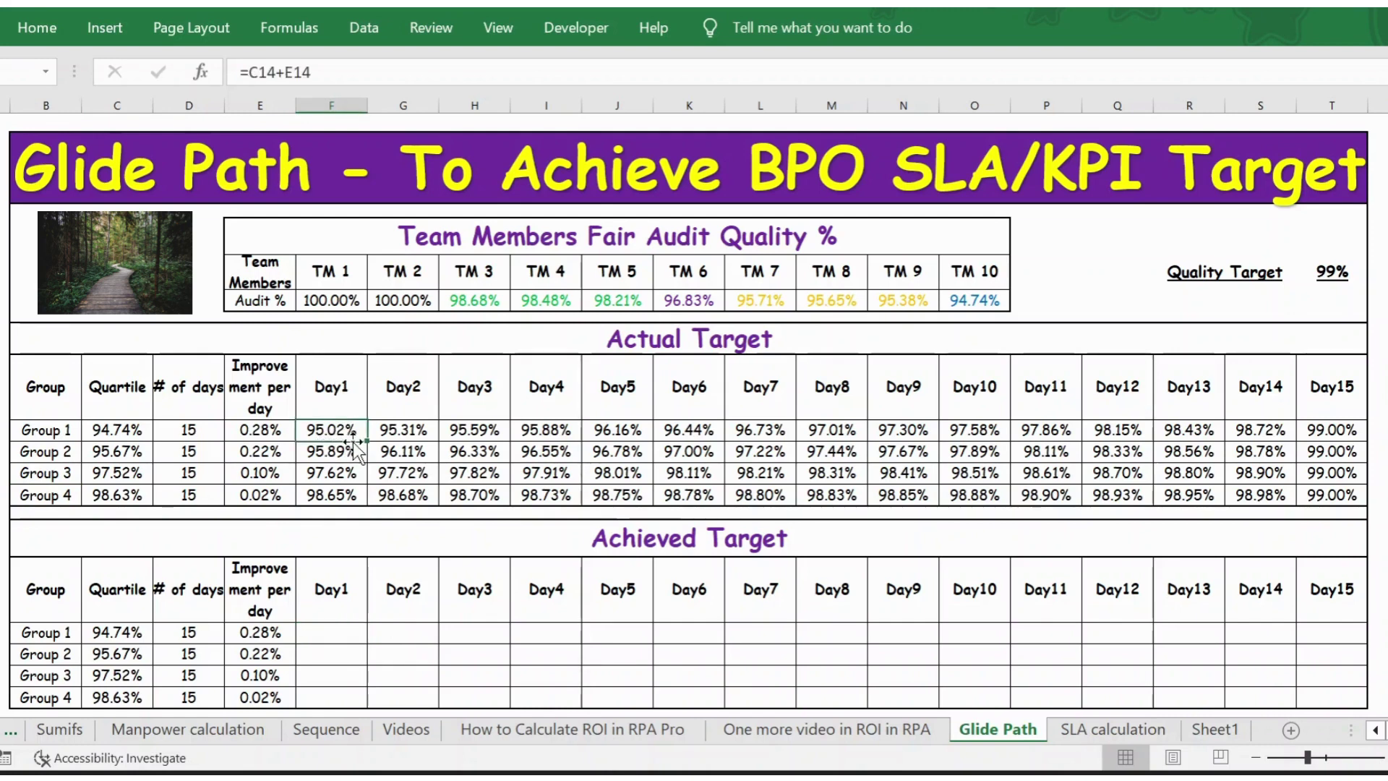
left_click(334, 631)
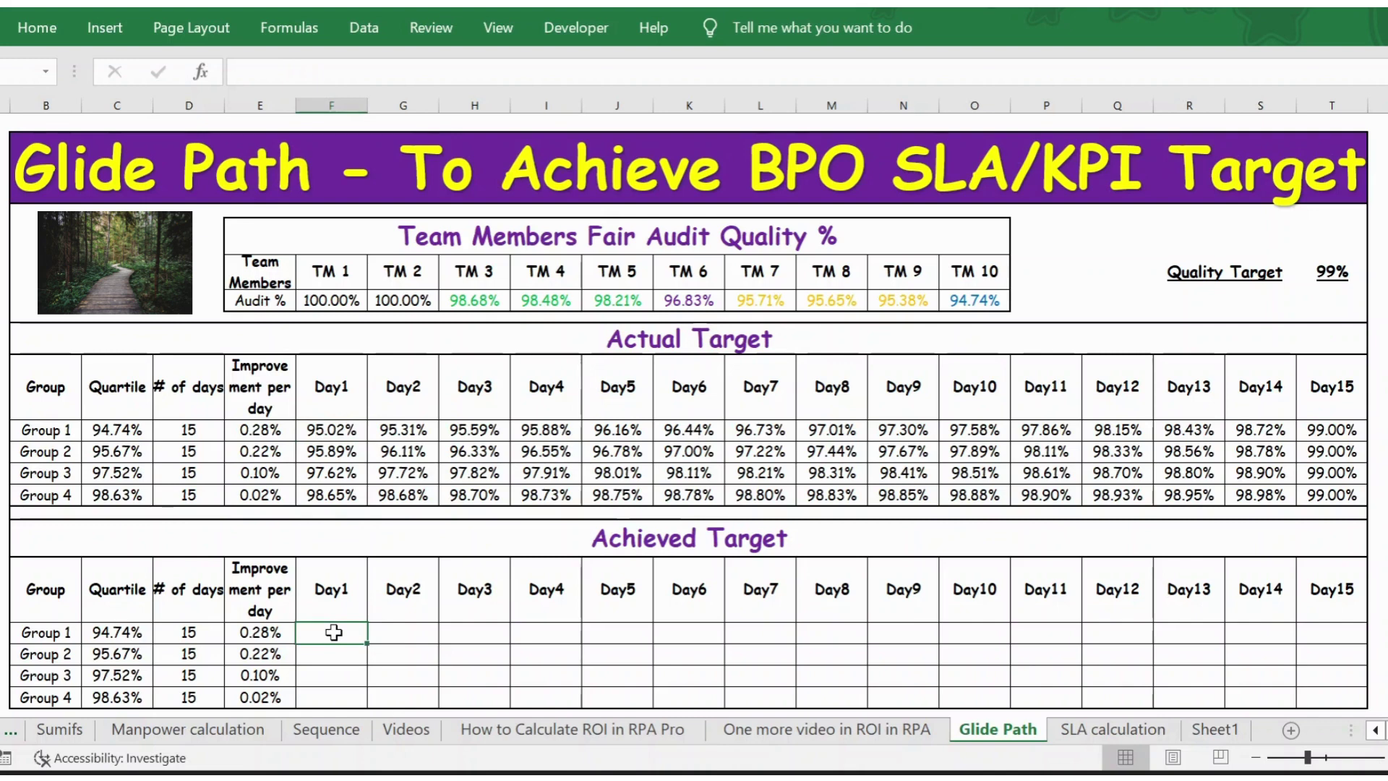